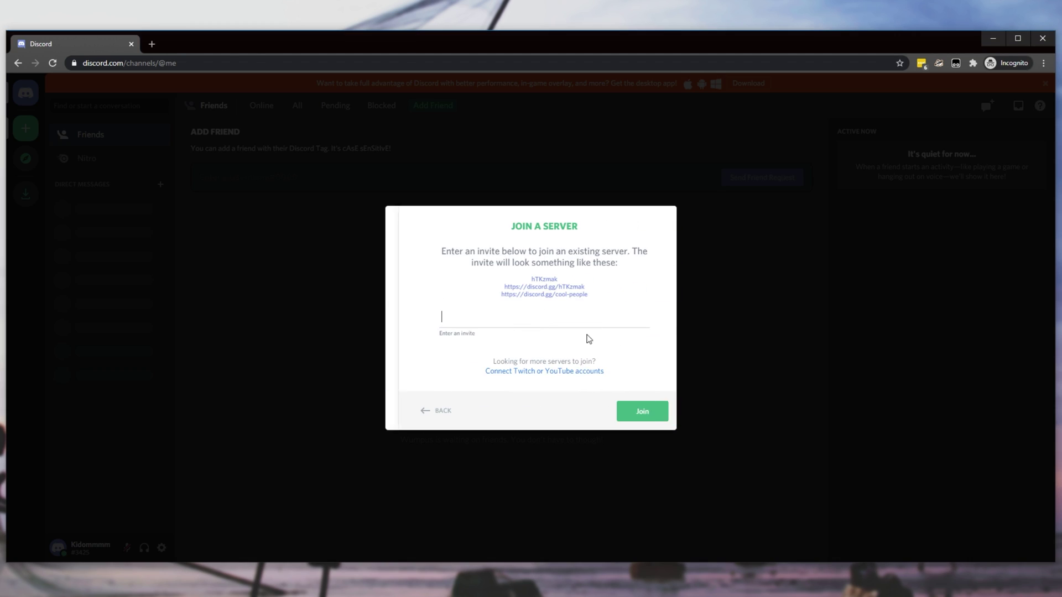
Step: Join TroubleChute's Server using its invite link
text(https://discord.gg/D6Hp46)
click(615, 410)
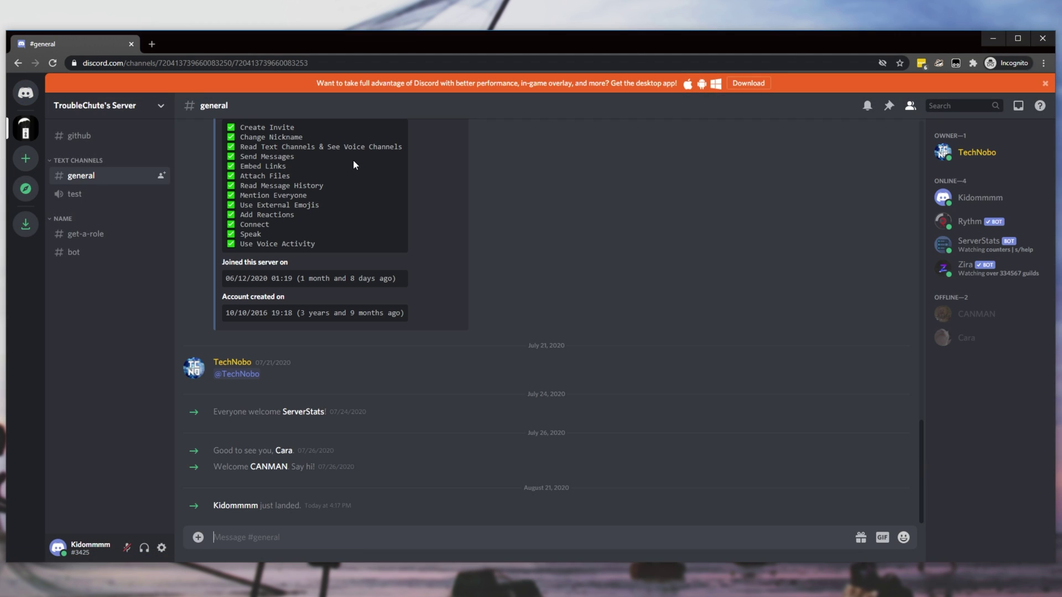
Step: Examine the server owner's profile and the alternate account's join message in the general channel from the main account's Discord window
click(965, 153)
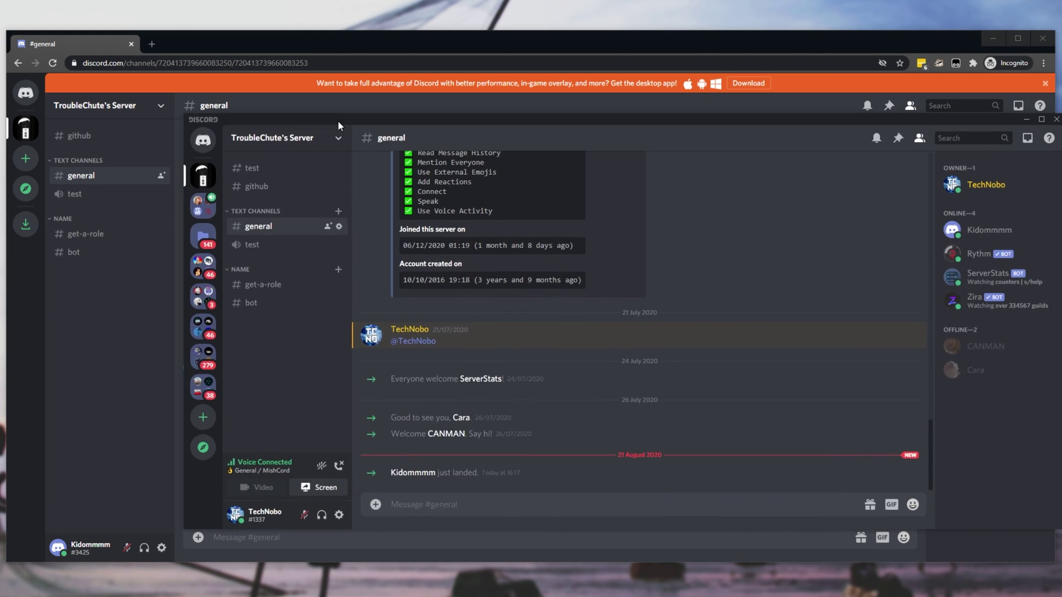
click(934, 182)
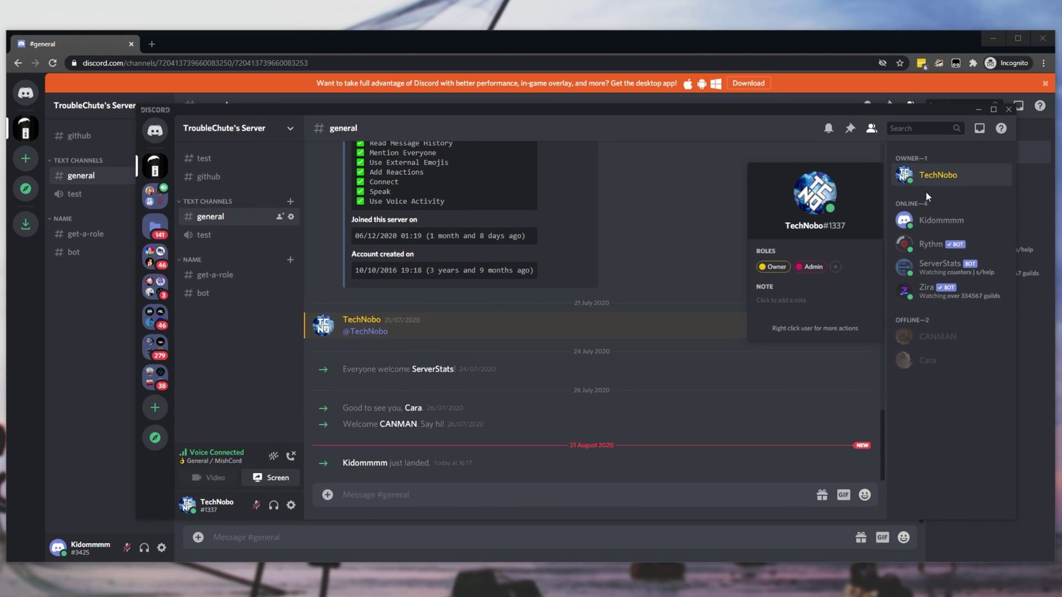
click(588, 387)
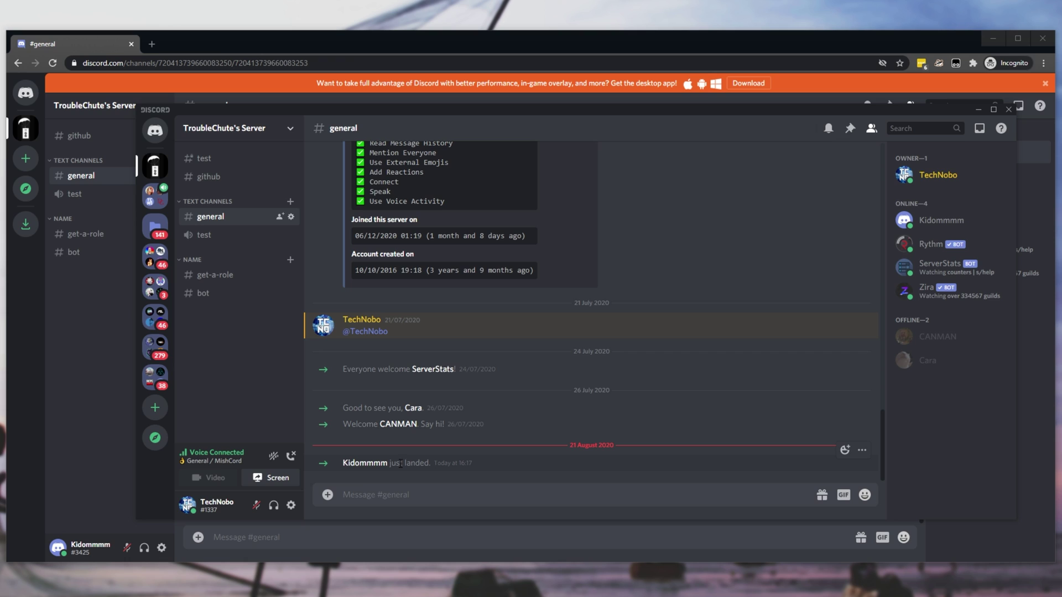
drag(343, 465, 427, 466)
click(426, 467)
drag(718, 108, 866, 116)
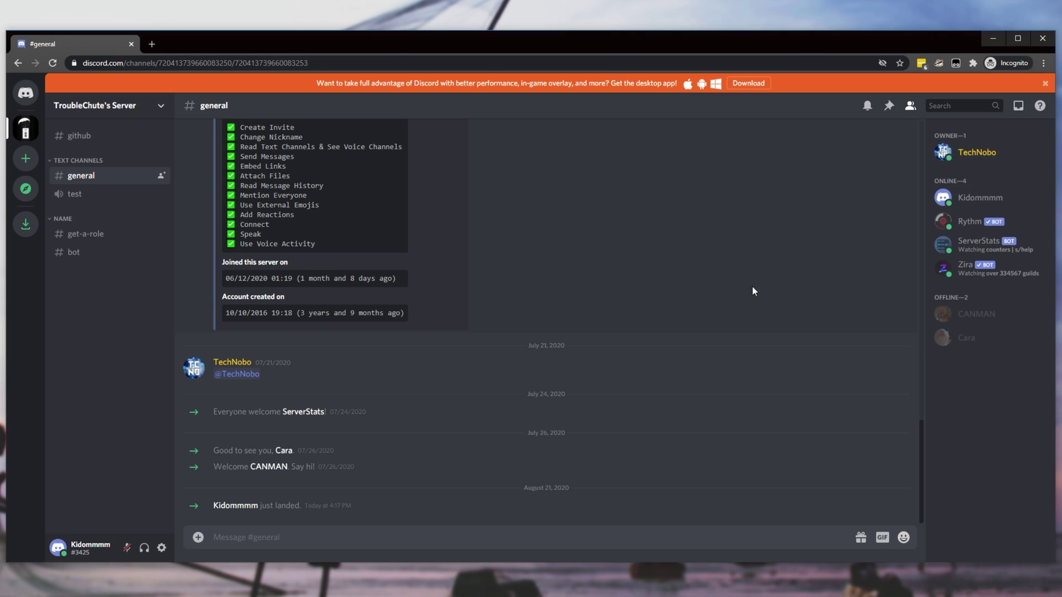
Step: Send the server owner the direct message "Hello there" from their profile in the general channel
click(232, 362)
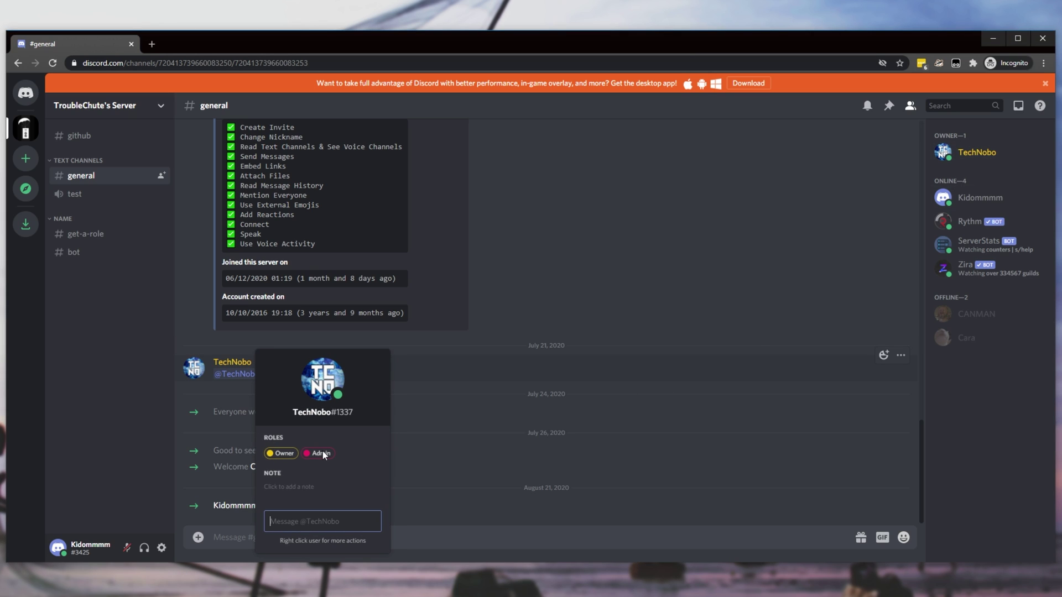
text(Hello there)
key(Return)
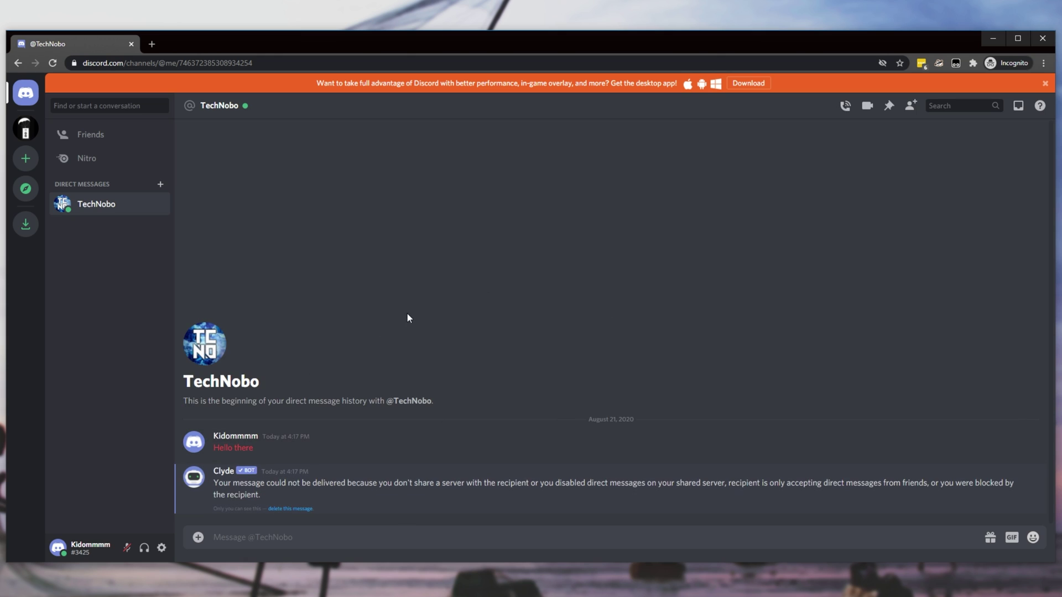
Step: Send the server owner a friend request and accept it from the main account's Discord window
right_click(118, 197)
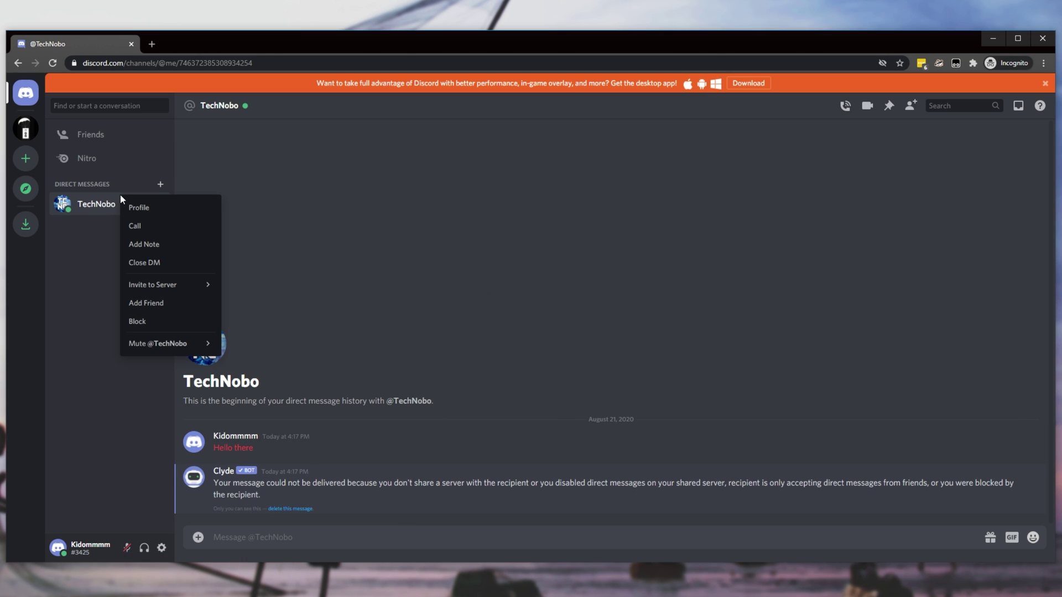
click(164, 303)
key(alt+Tab)
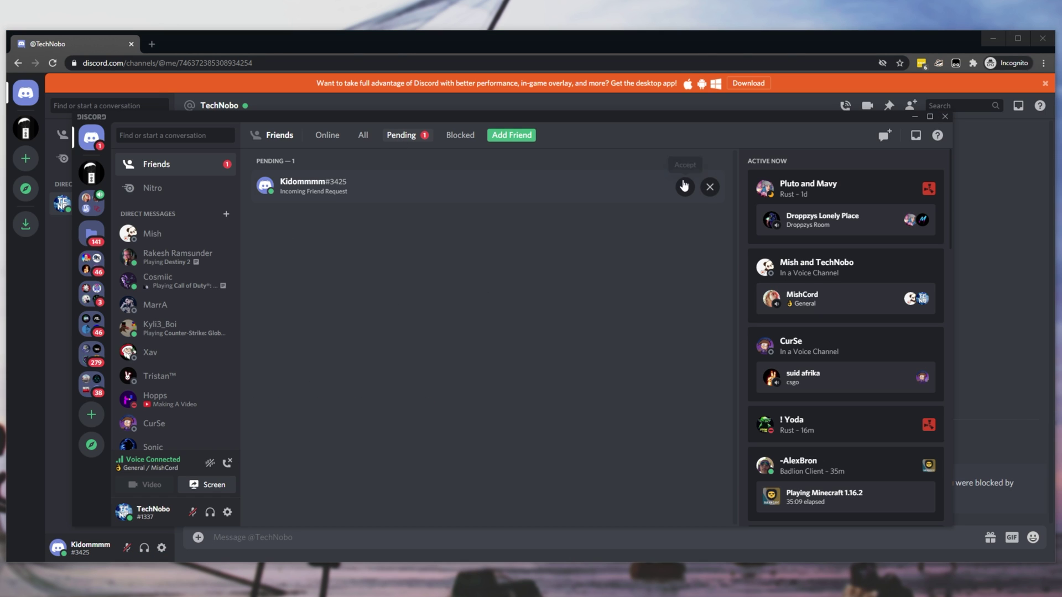
Step: Message the alternate account "Hello?" and answer from it with "Hello there!" and "This is an alternate account!"
click(165, 234)
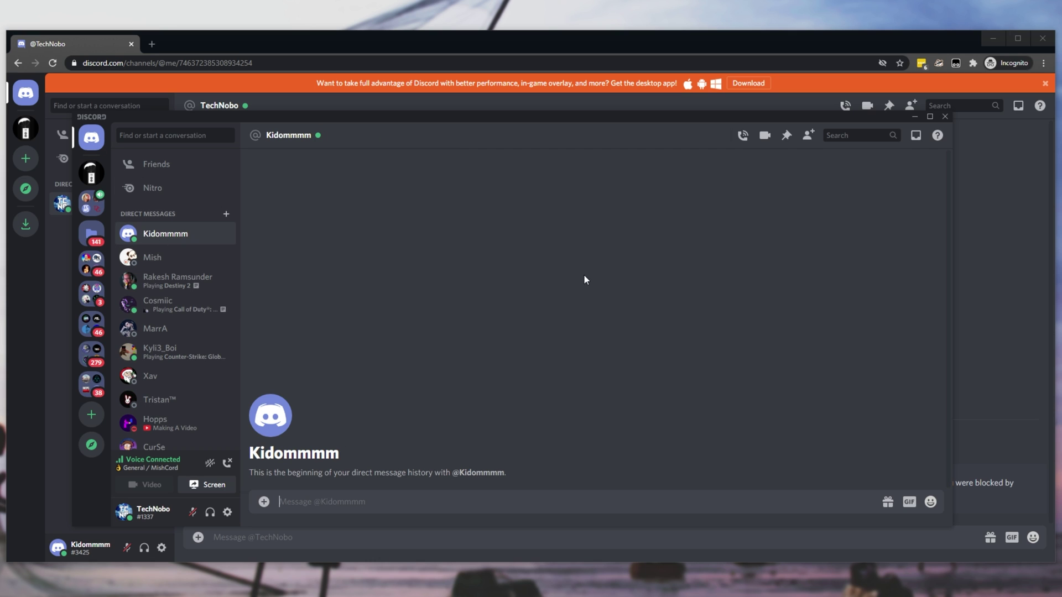
text(Hello?)
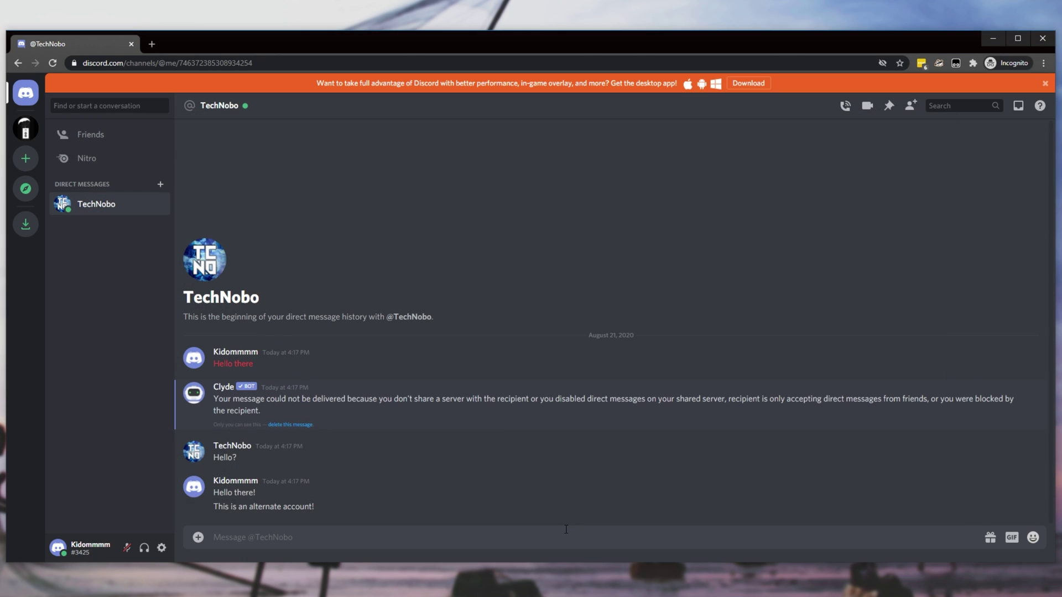
Step: Change the alternate account's username and upload a cat picture as its avatar, and close the user settings
click(161, 548)
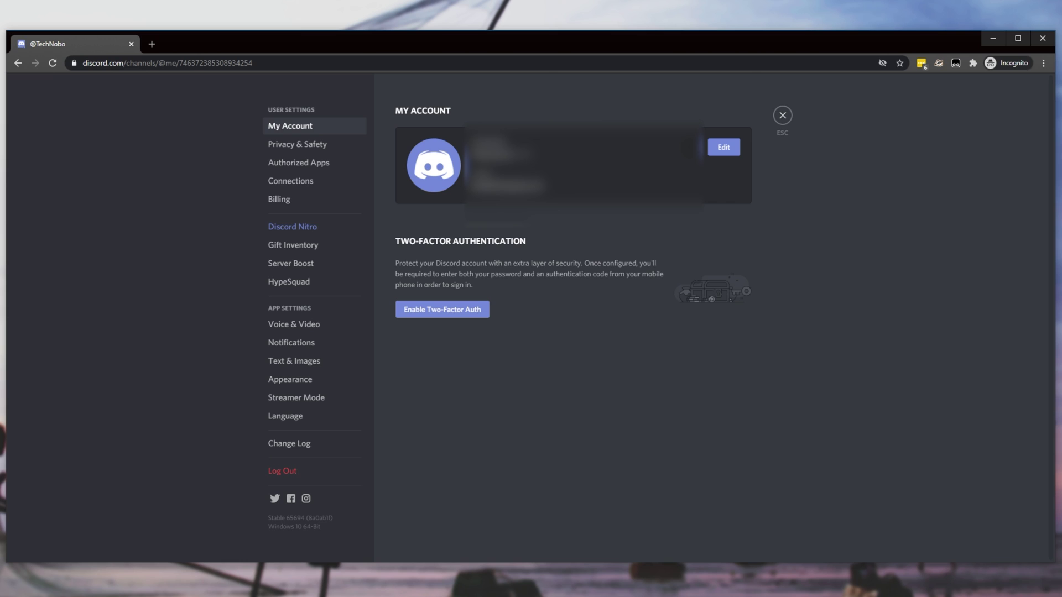
click(722, 147)
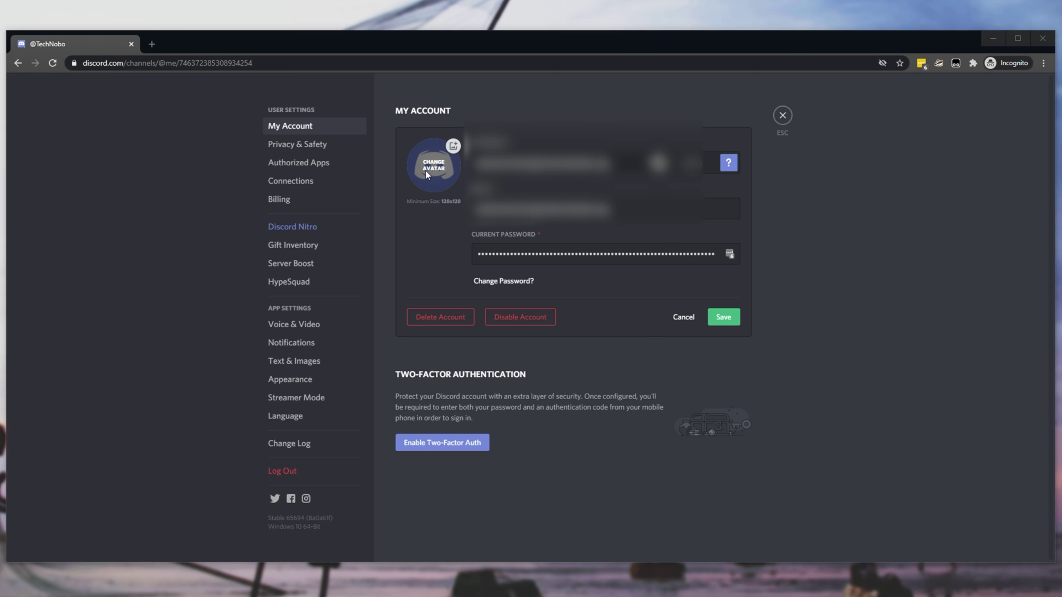
click(426, 171)
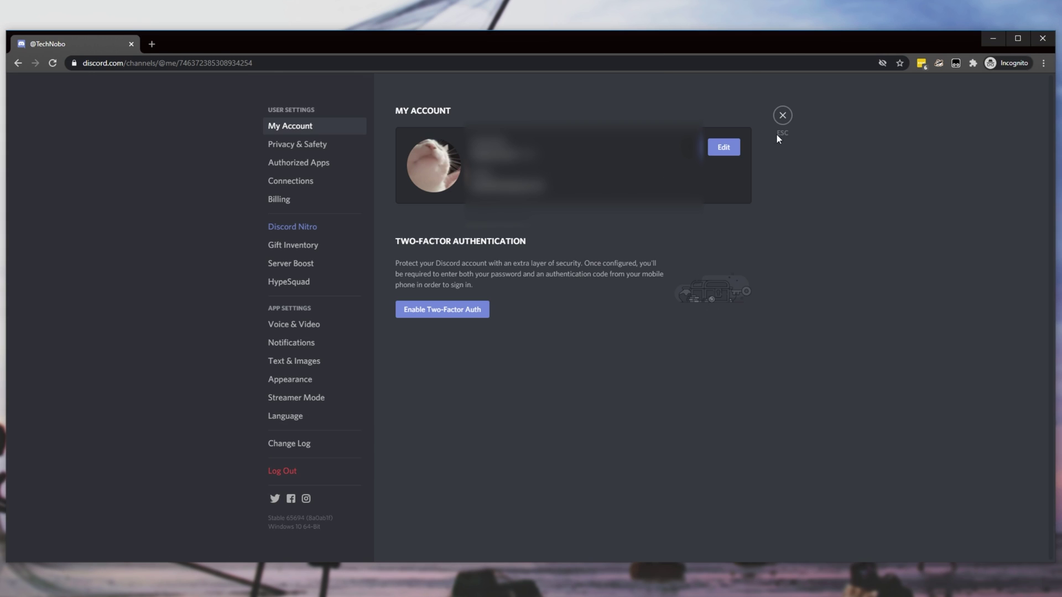
click(782, 115)
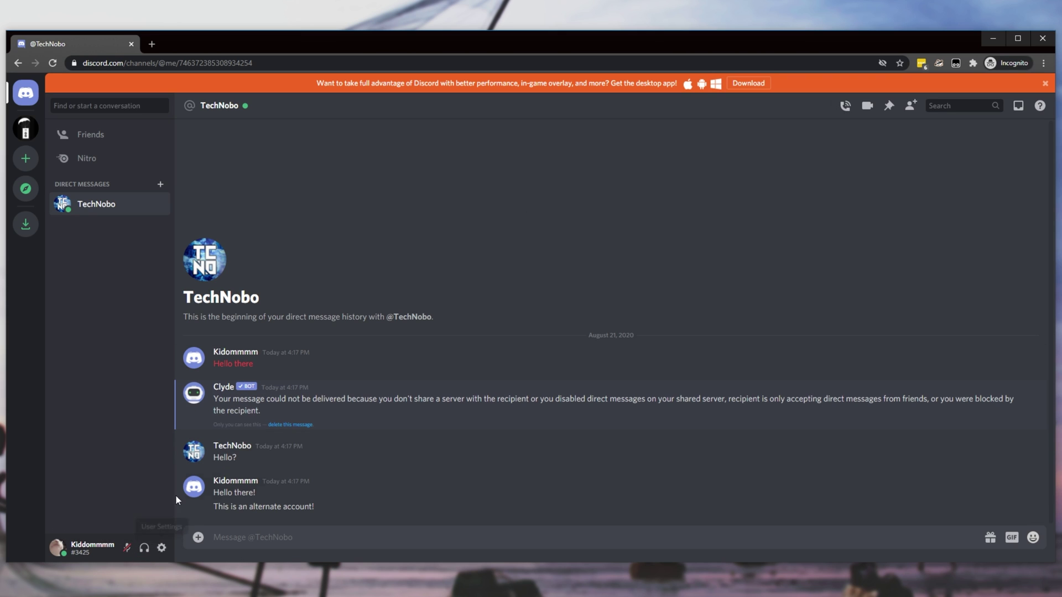
Step: Look over the alternate account's My Account page in the user settings and close it
click(167, 546)
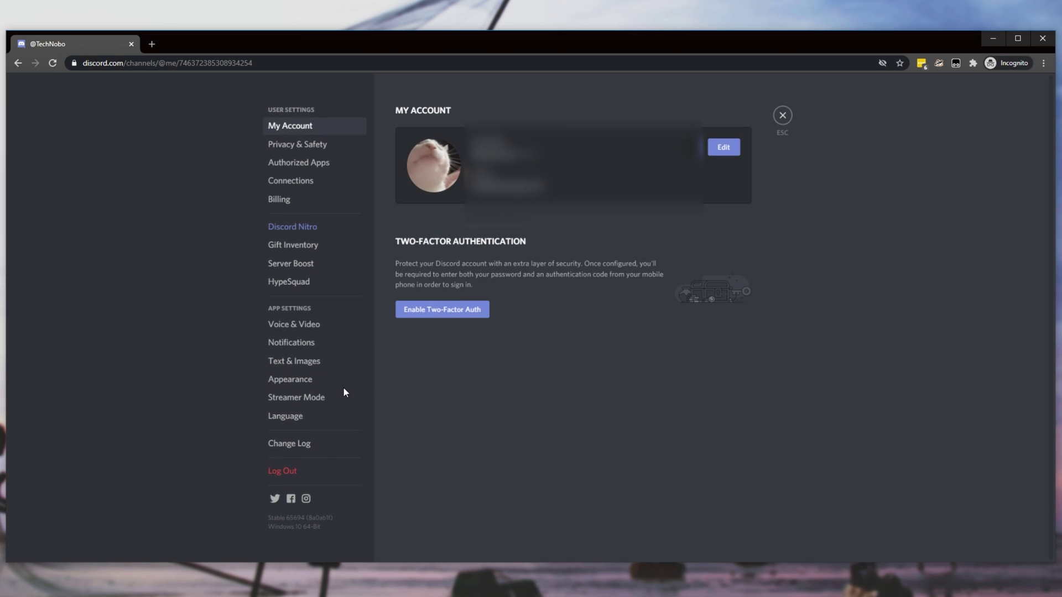
click(299, 162)
click(335, 131)
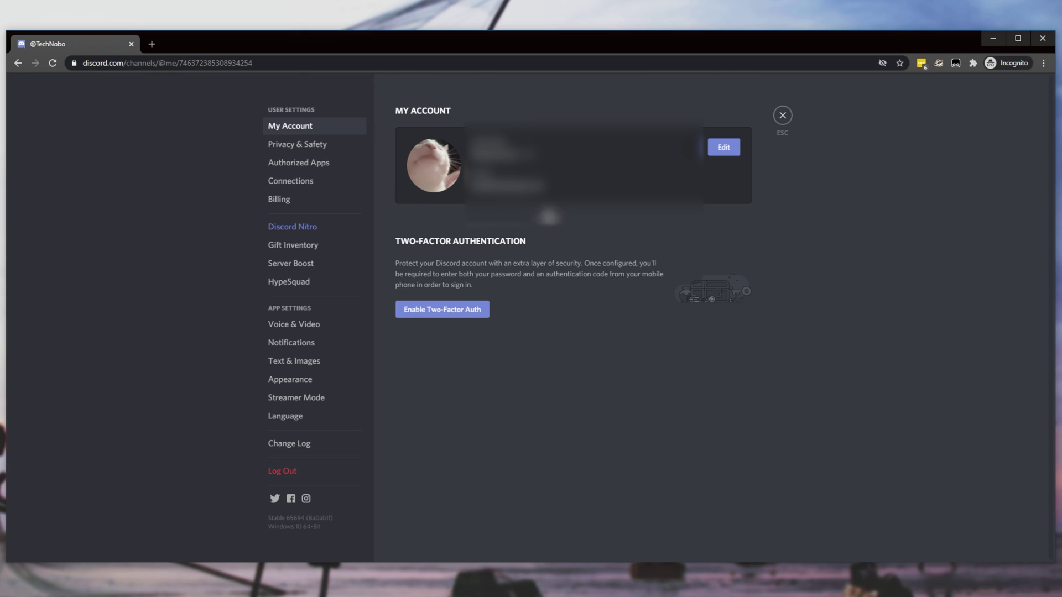
click(782, 115)
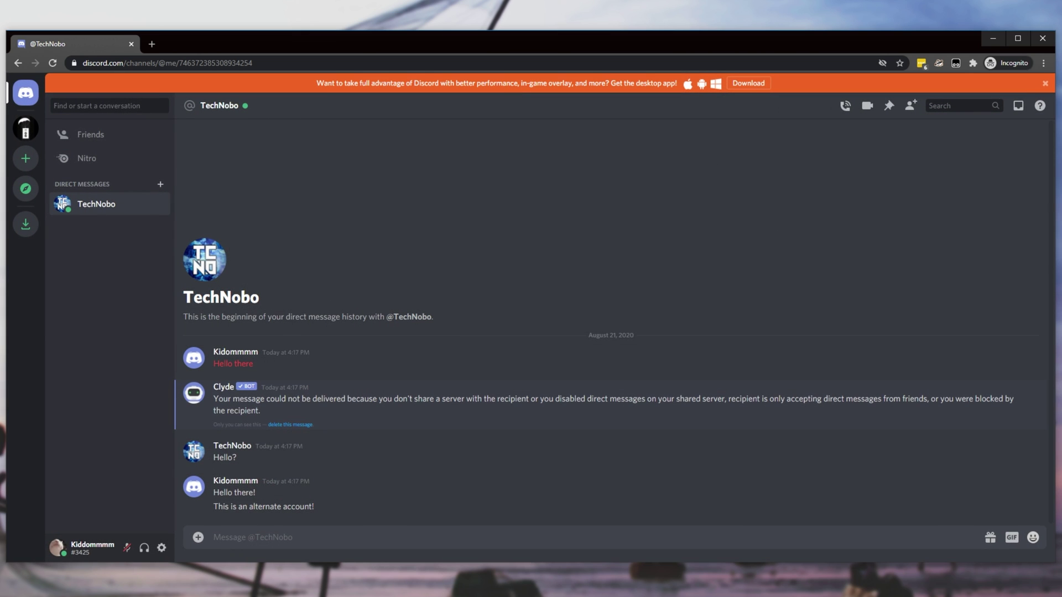
Step: Send "Hello" from the main account's Discord window and return to the alternate account's conversation in the browser
key(alt+Tab)
text(Hello)
key(Return)
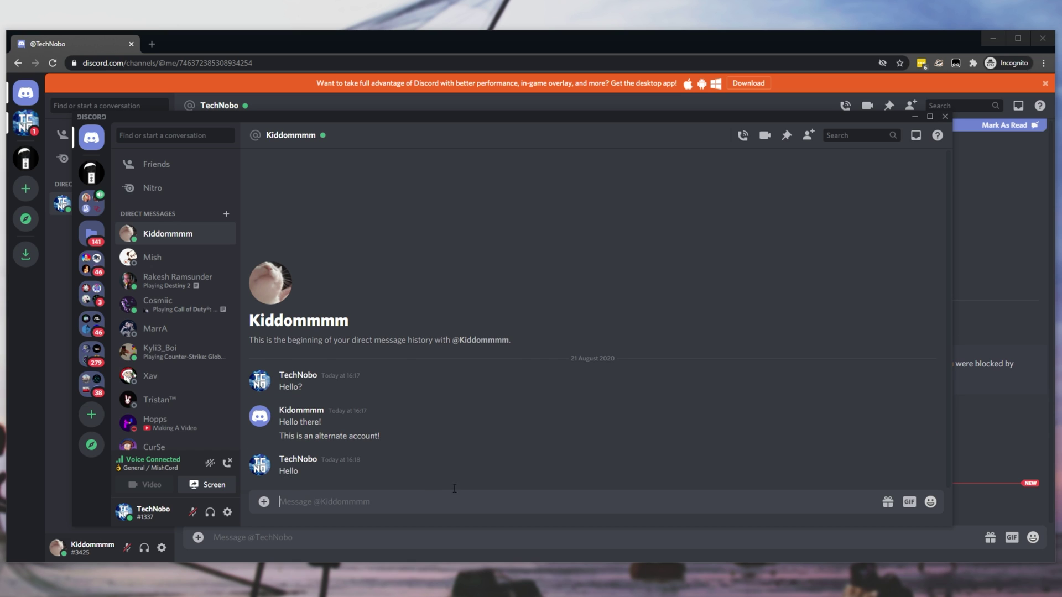
click(981, 483)
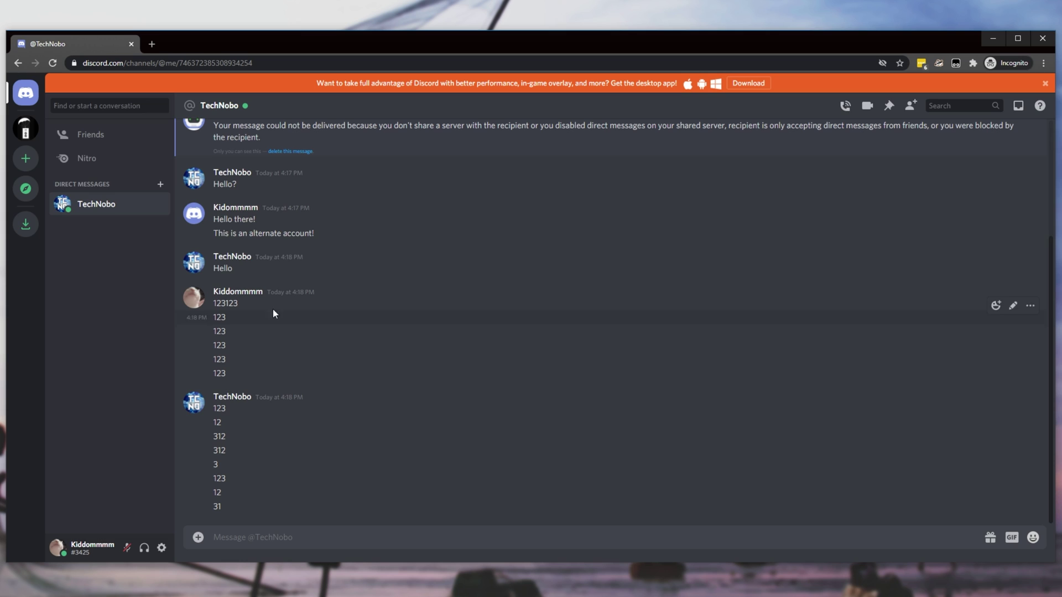
Step: Post "Hello server!" in the general channel of TroubleChute's Server from the alternate account
click(26, 129)
text(Hel)
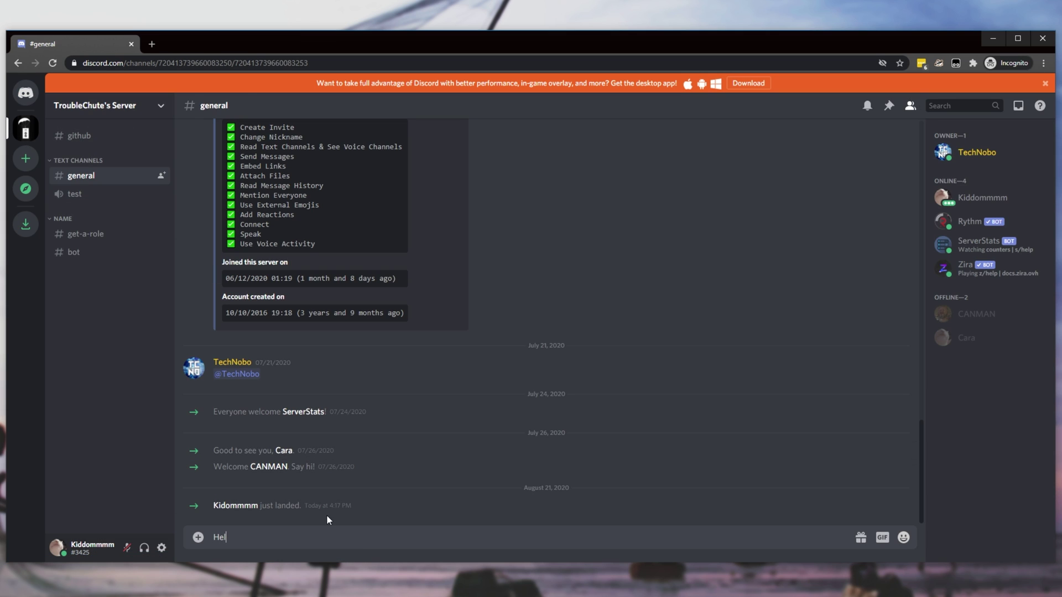
text(lo server!)
key(Return)
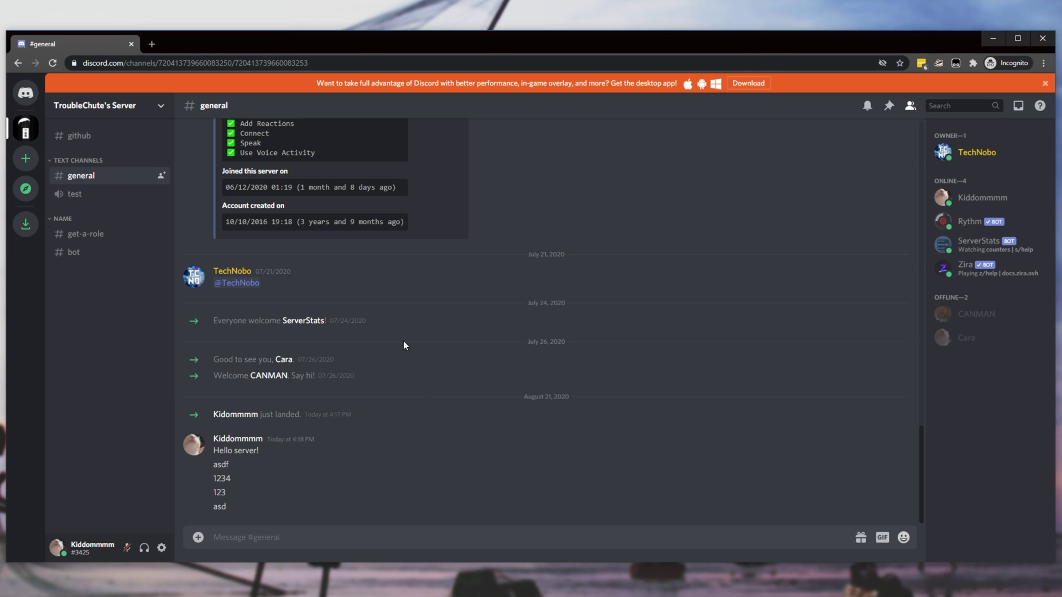
Step: Delete the alternate account from its account settings, pasting the account password to authorize the deletion
click(162, 548)
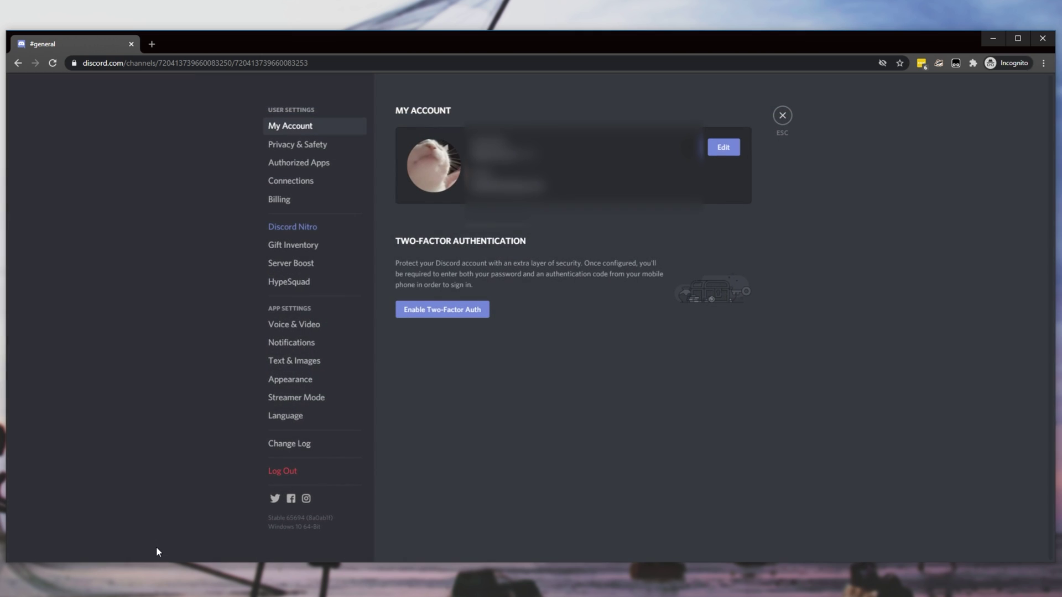
click(717, 150)
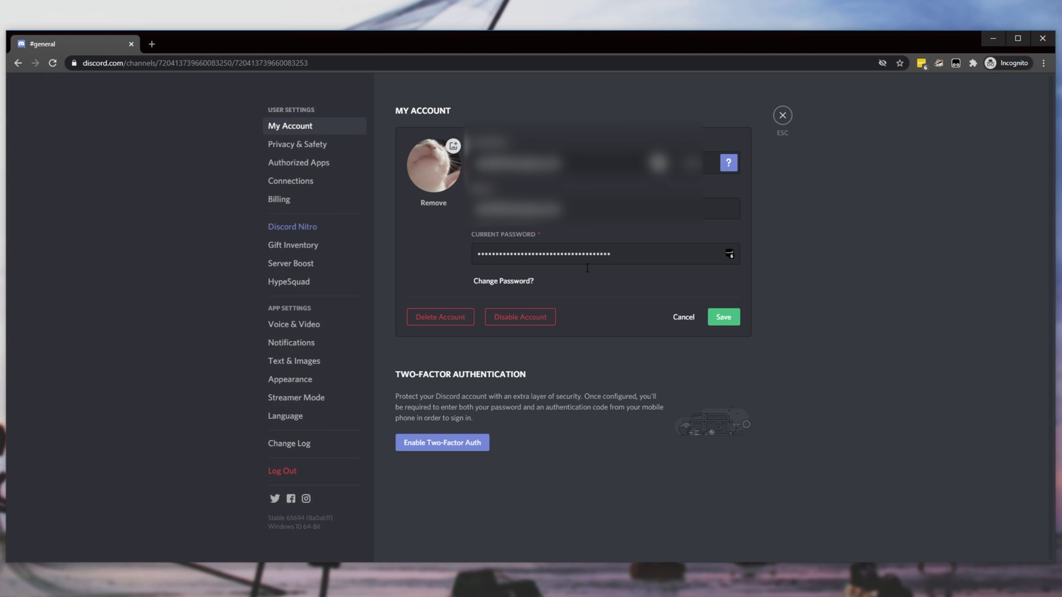
click(454, 317)
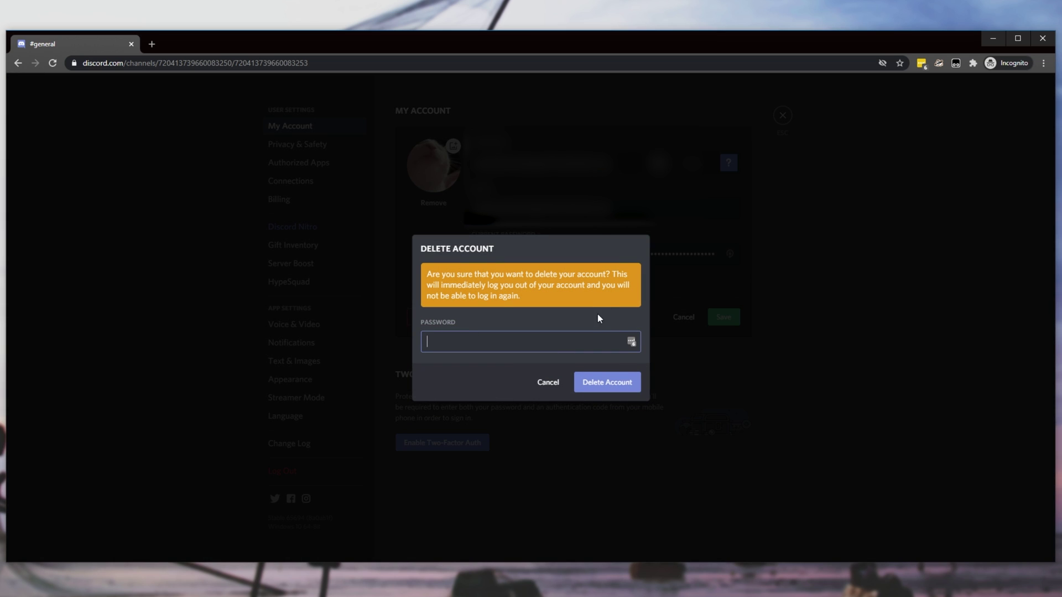
key(ctrl+v)
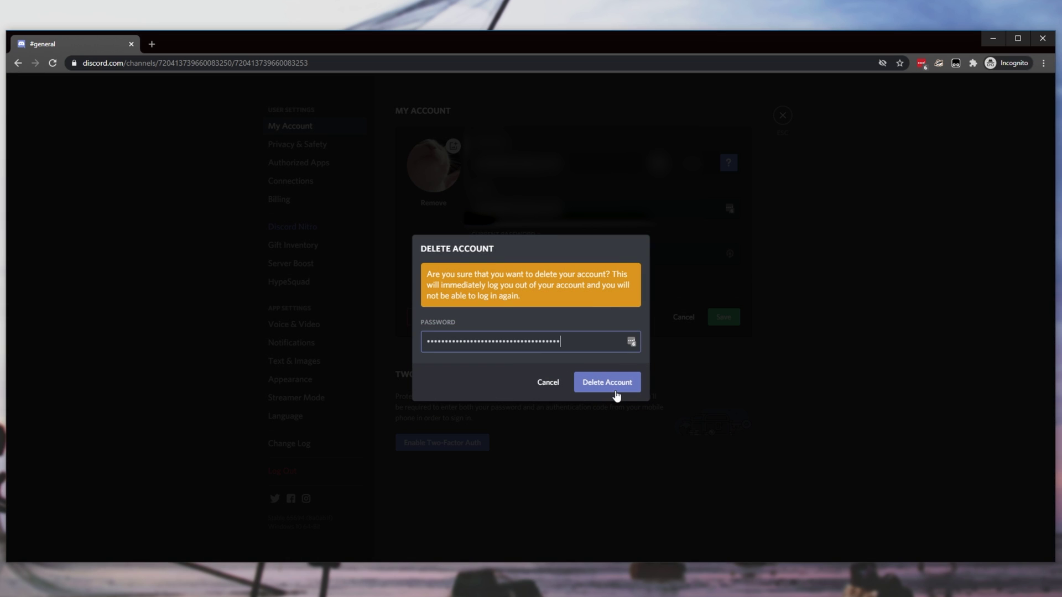
click(616, 391)
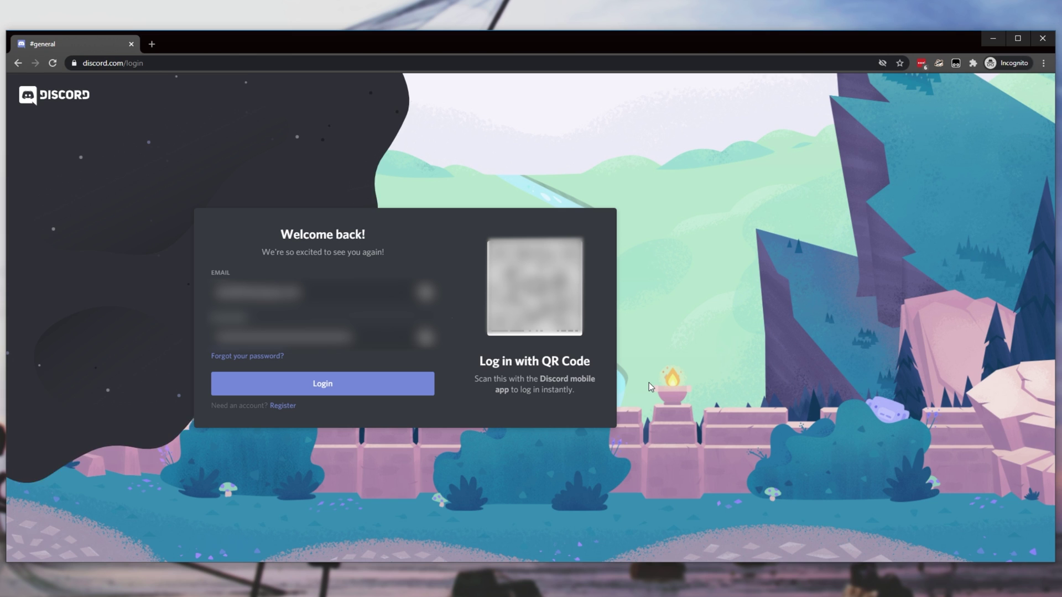
Step: Try to log back in to the deleted account and return to the login form
click(376, 387)
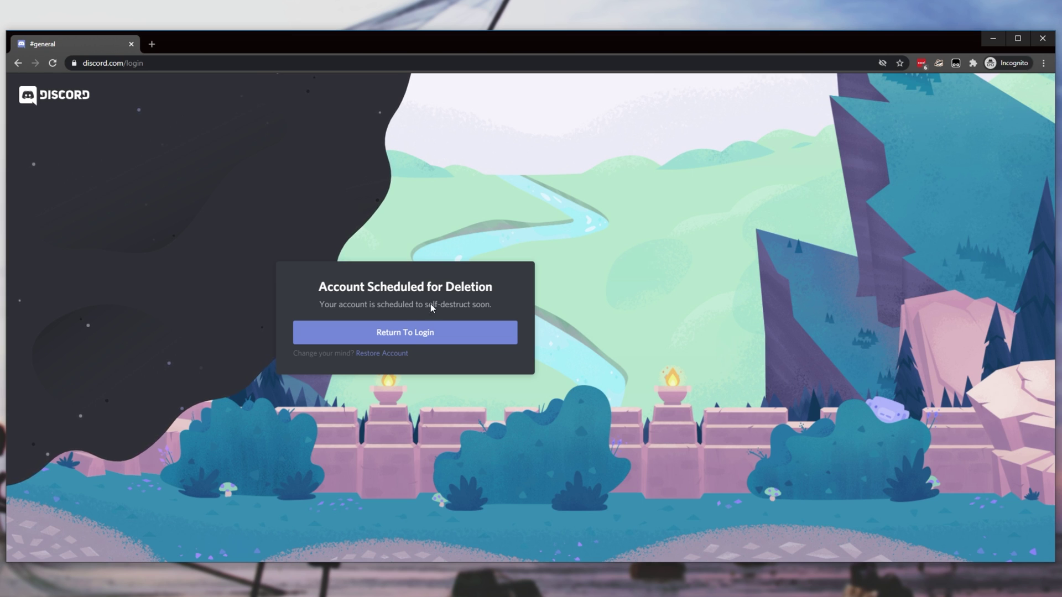
click(479, 333)
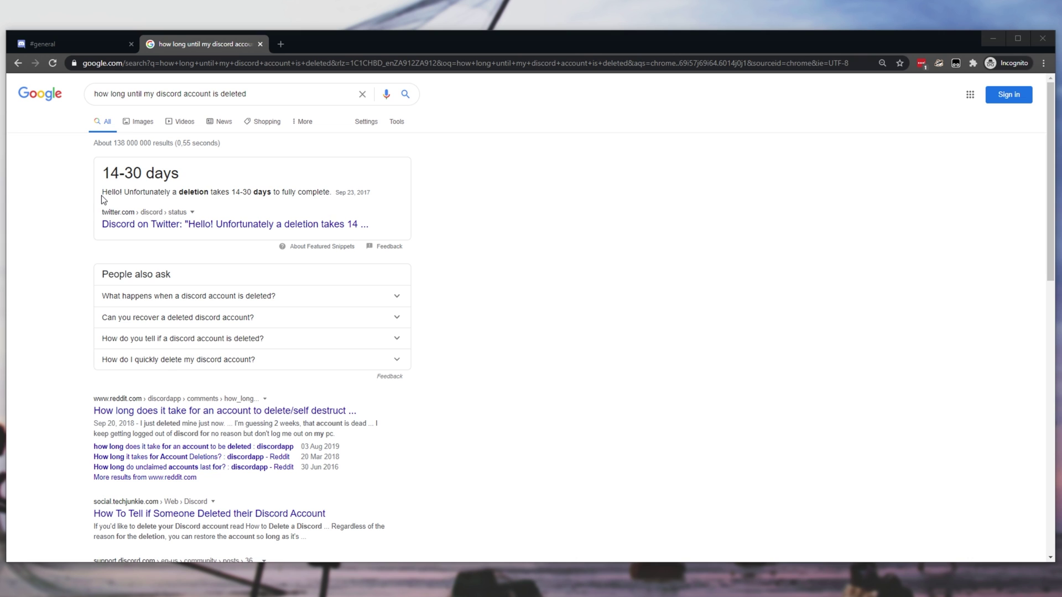
Step: Check how long account deletion takes in the Google results and Discord's deletion email, and return to the Discord login page
drag(101, 195, 335, 194)
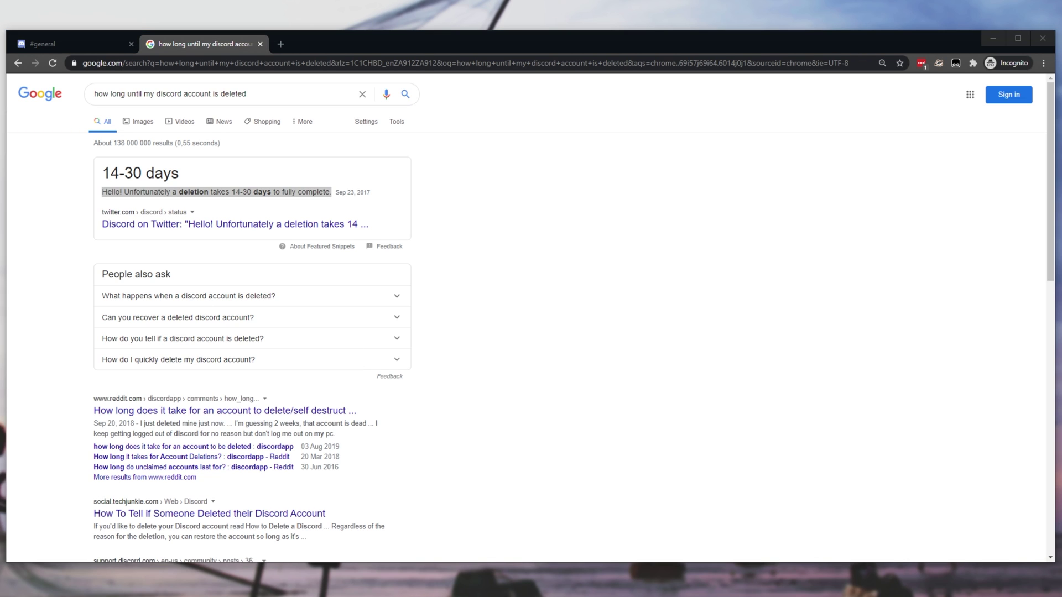
key(super+shift+Left)
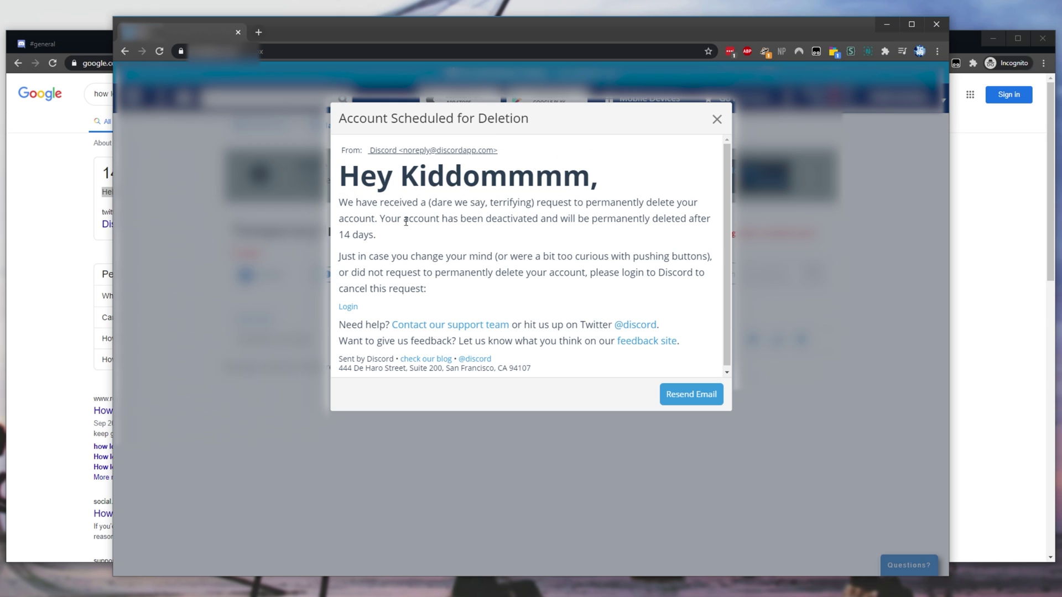
drag(380, 219, 712, 235)
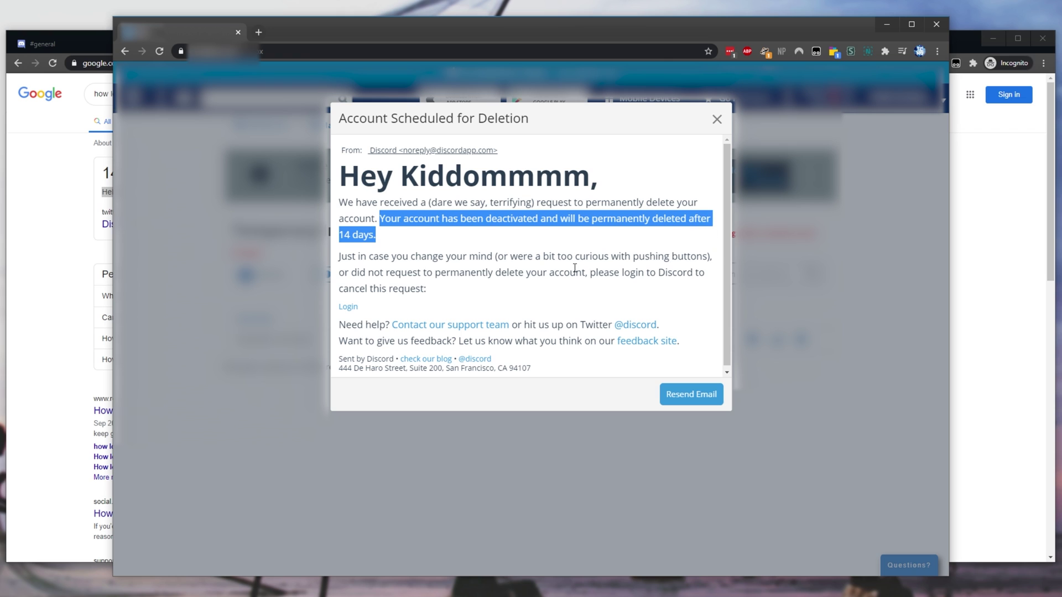
scroll(495, 284, down, 1)
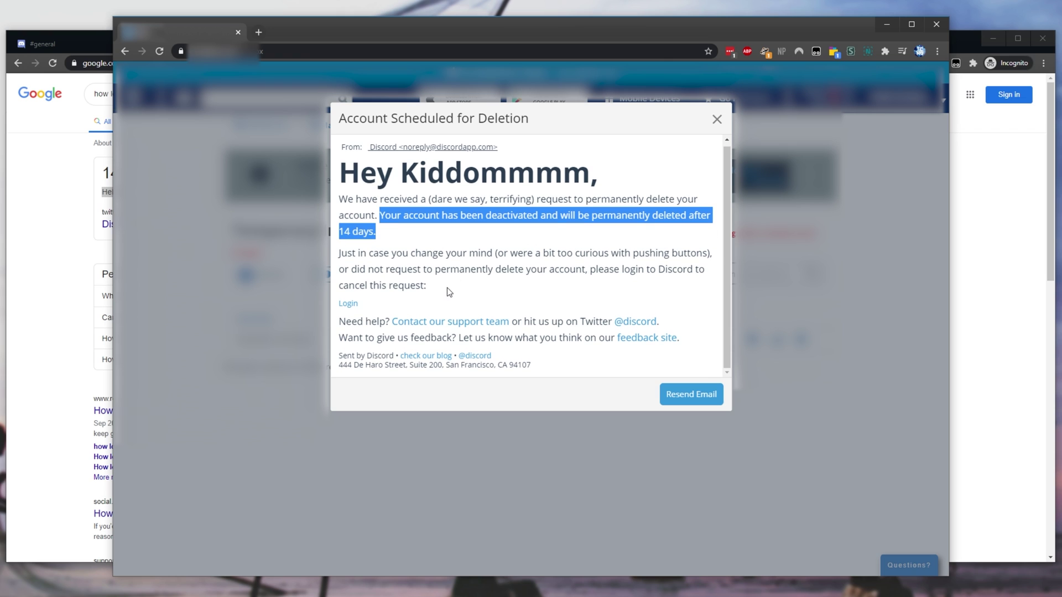
key(alt+Tab)
click(863, 256)
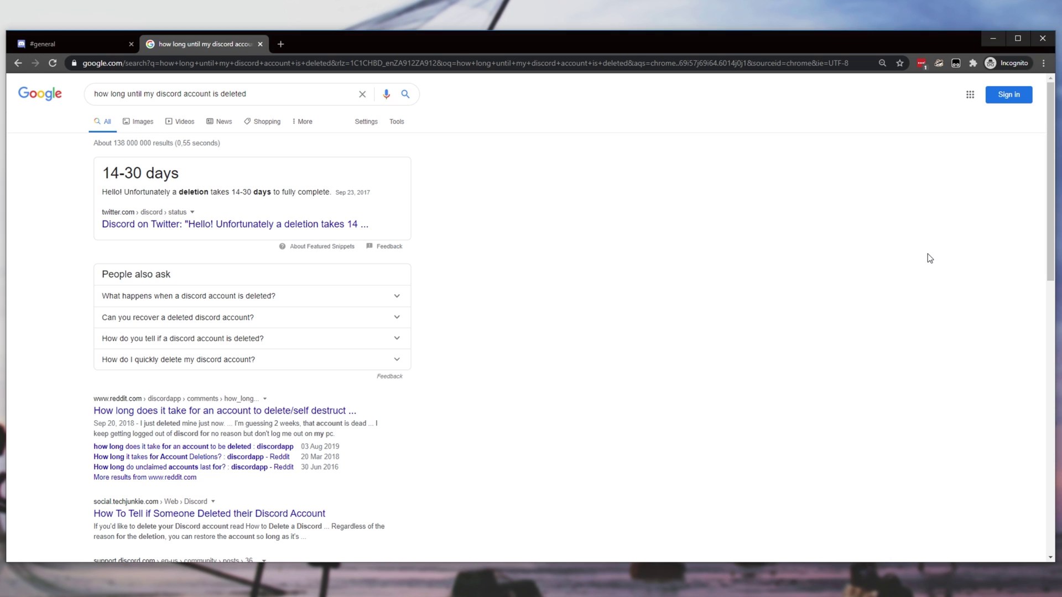
click(95, 47)
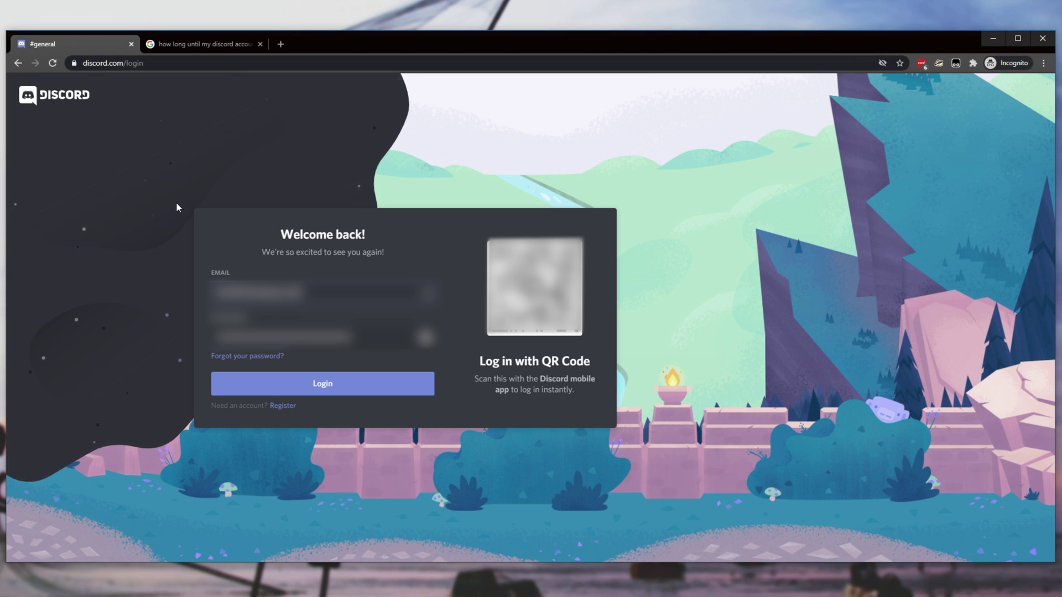
Step: Switch to the main account's Discord desktop app and check the deleted alternate account's profile, mutual servers and mutual friends
key(alt+Tab)
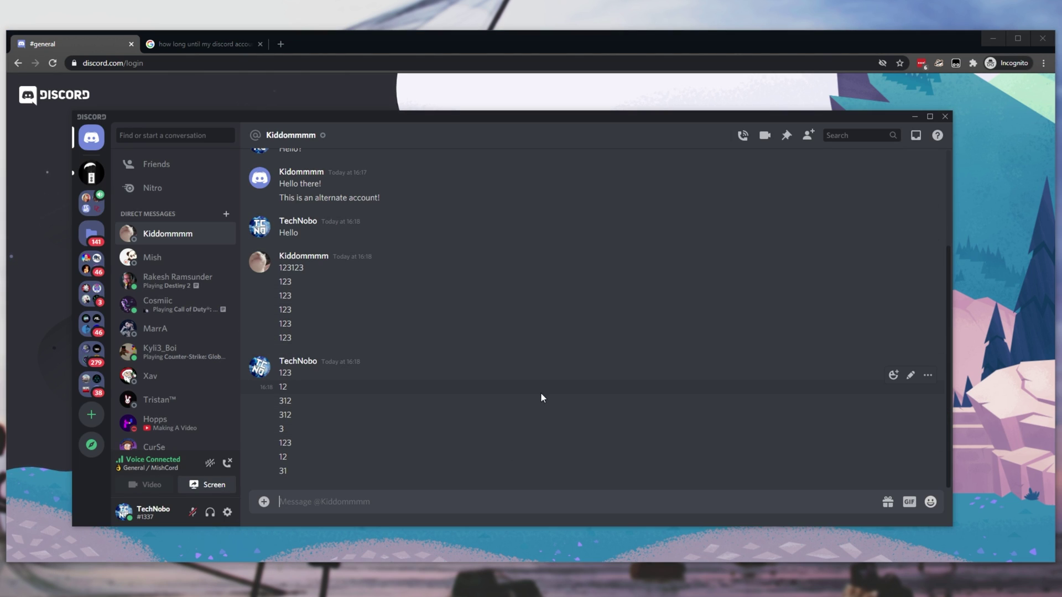
click(285, 137)
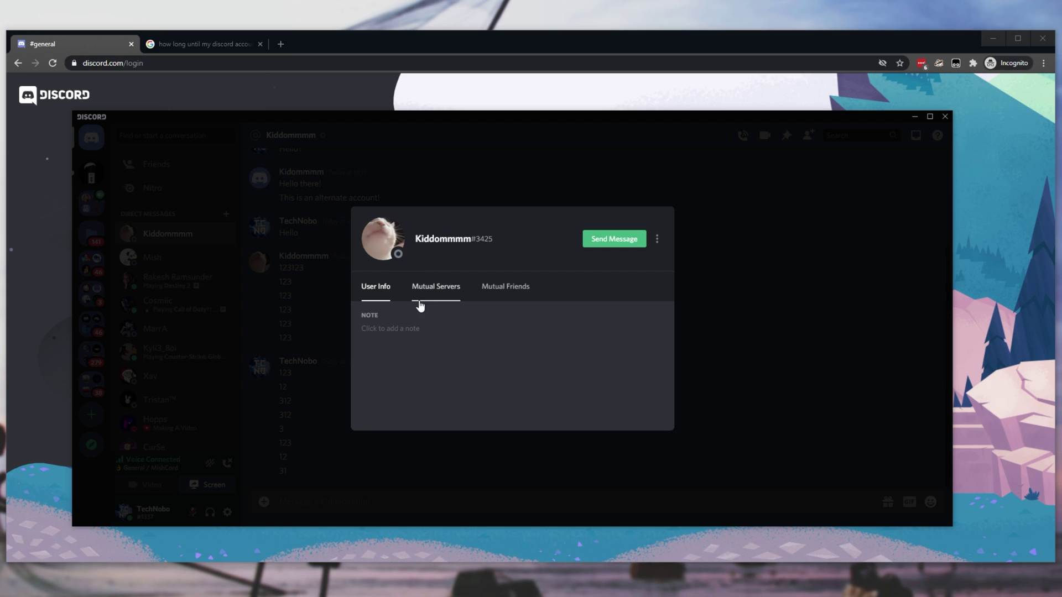
click(459, 289)
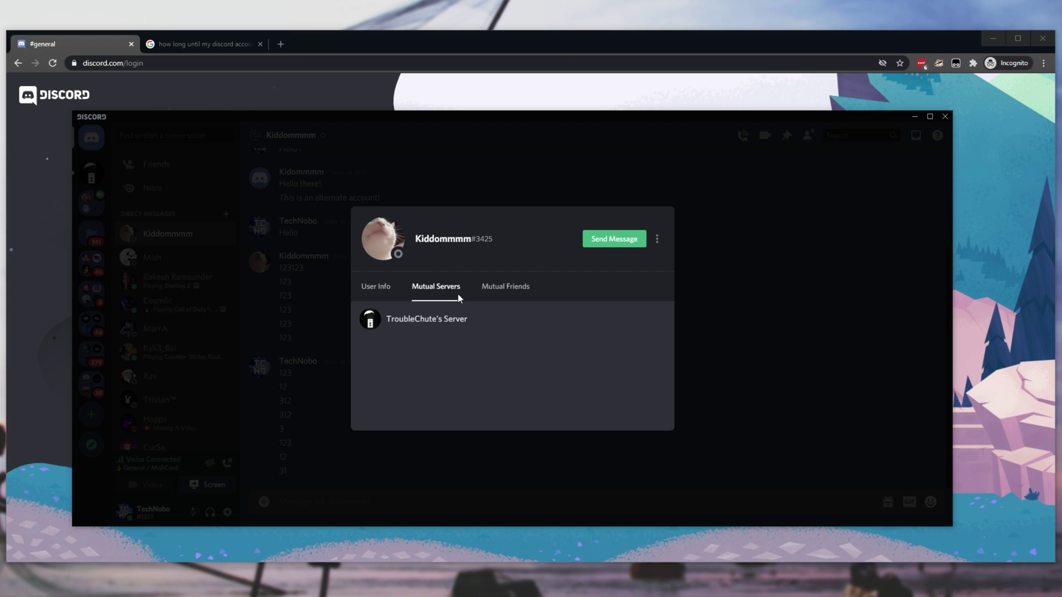
click(497, 290)
click(338, 336)
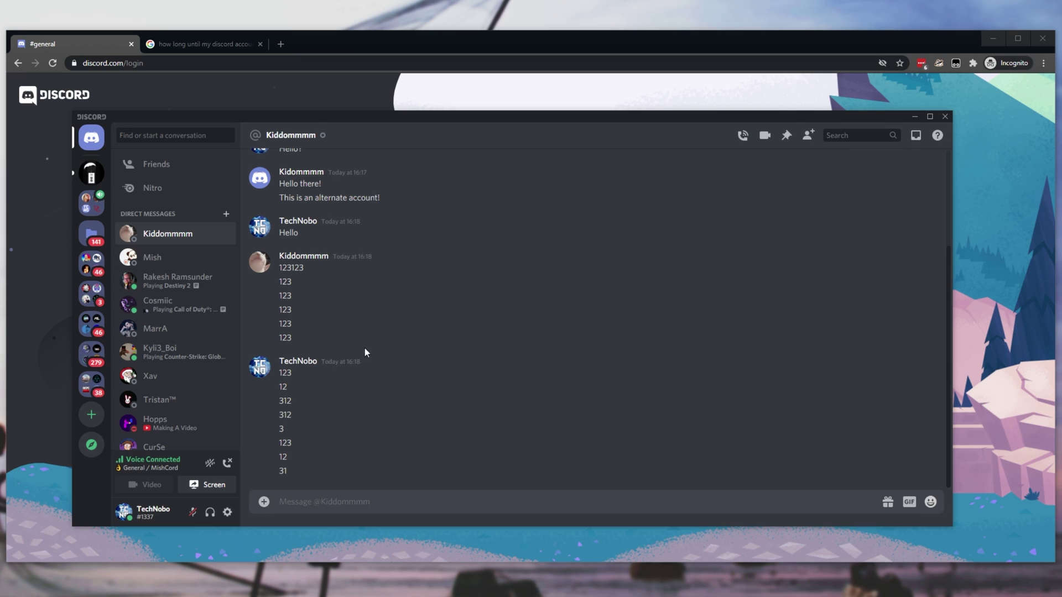
Step: Check the alternate account's profile card and its posted messages in the general channel of TroubleChute's Server
click(91, 173)
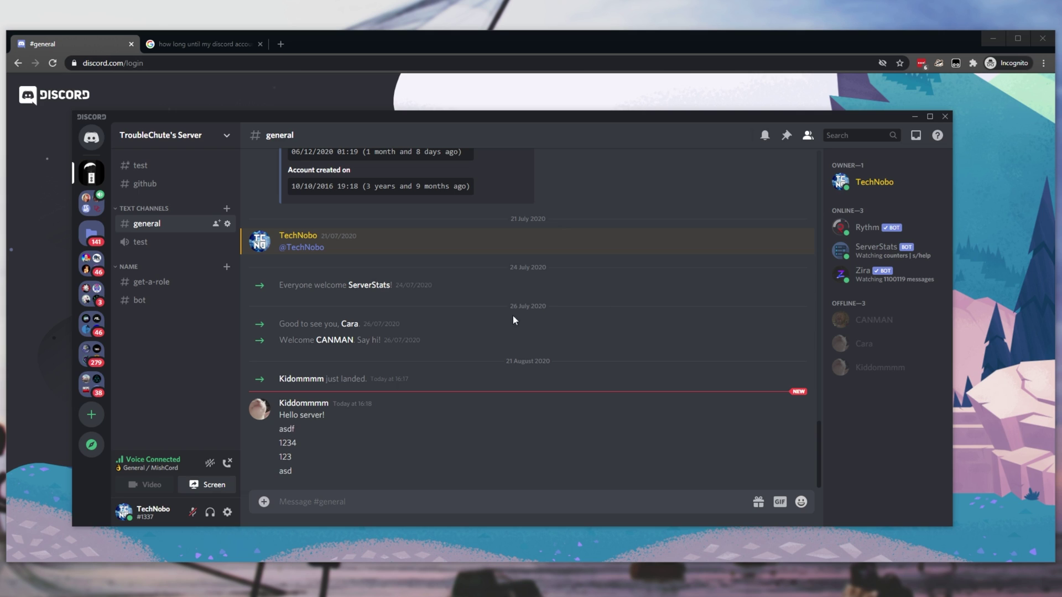
click(259, 409)
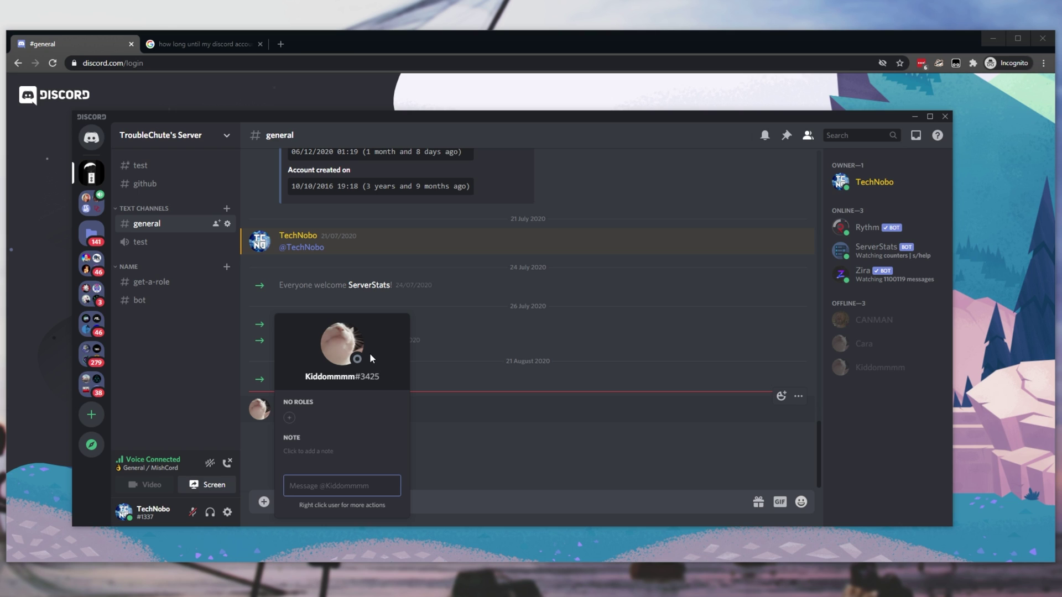
click(502, 340)
drag(346, 466, 277, 401)
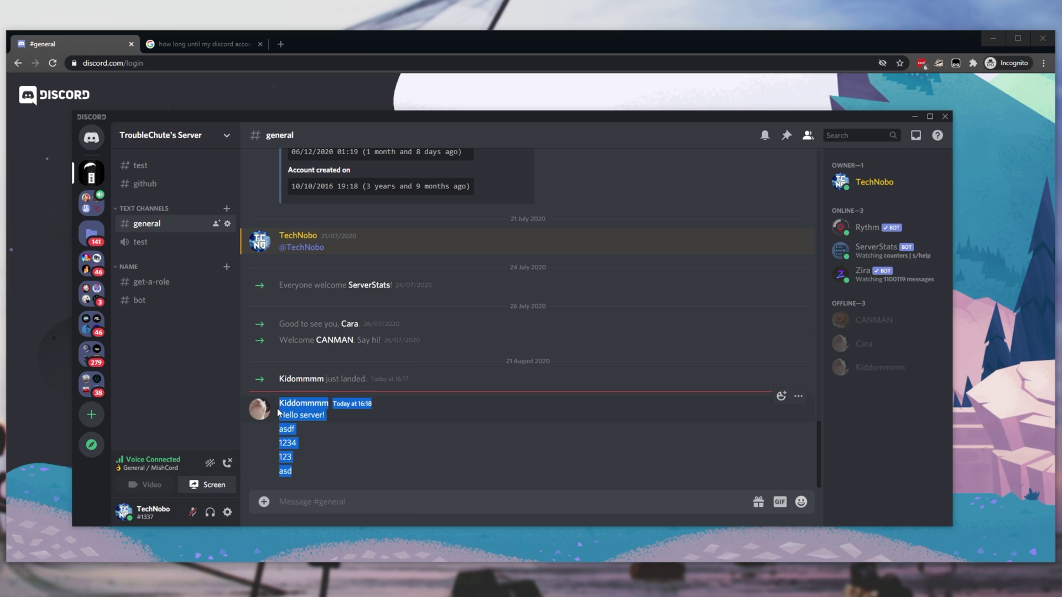
click(318, 454)
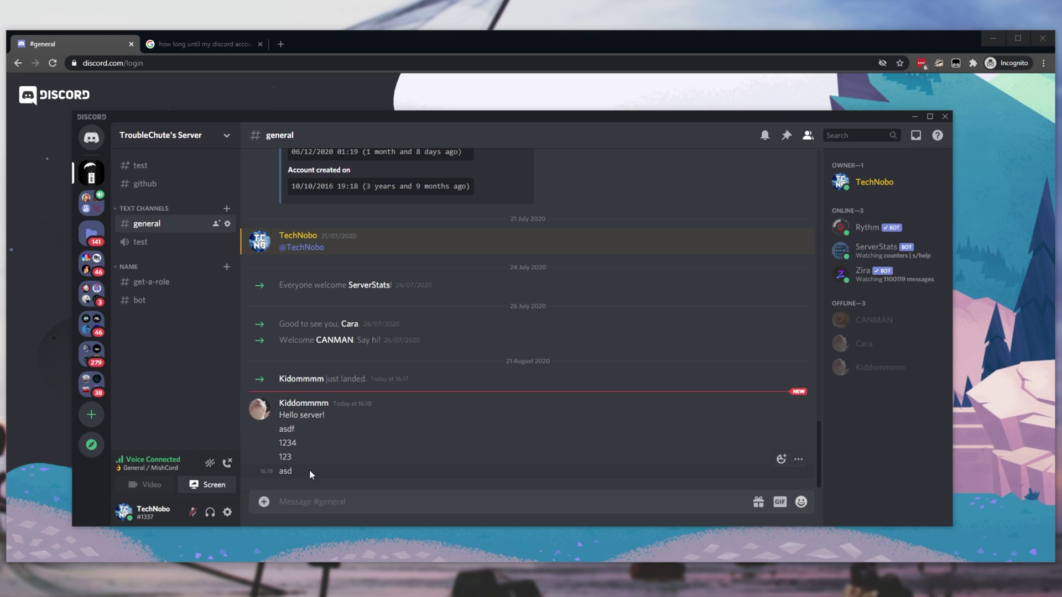
drag(309, 470, 278, 401)
click(325, 449)
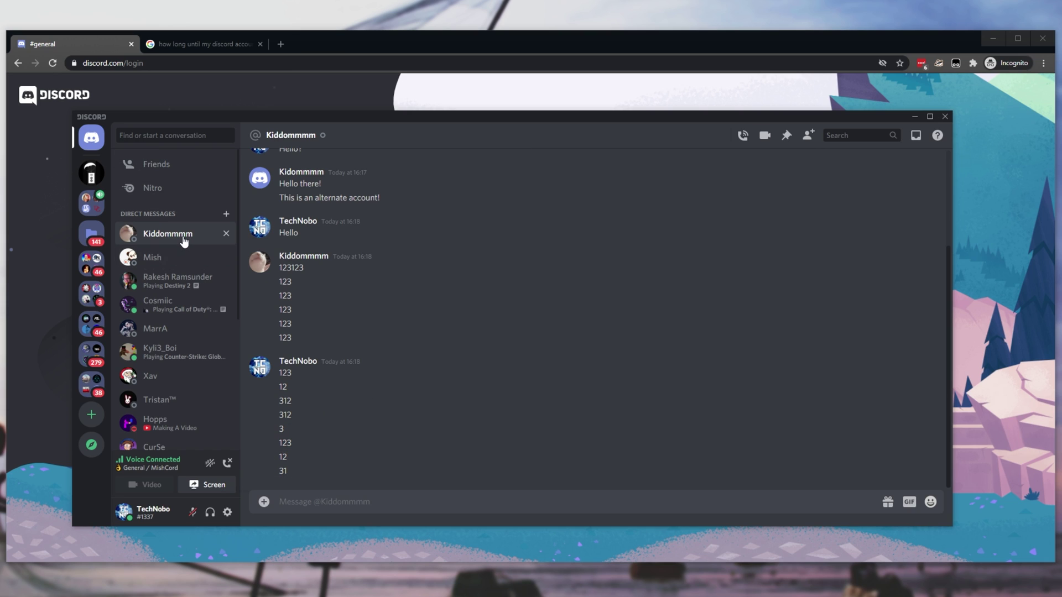
Step: Review the alternate account's messages and display name in its direct message conversation
drag(331, 448, 349, 337)
click(343, 303)
drag(277, 259, 327, 259)
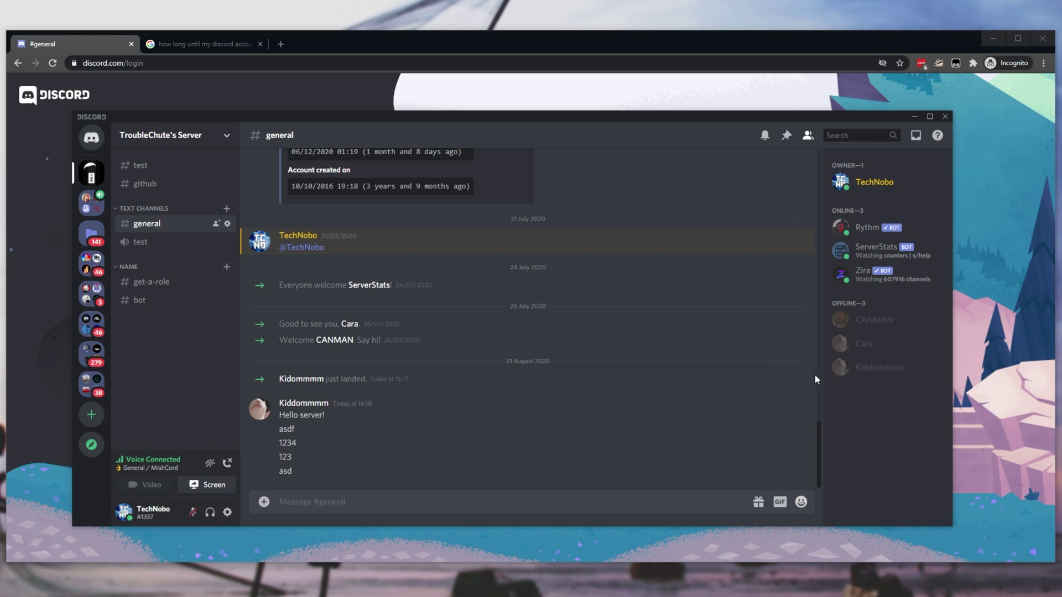
Step: Check the alternate account's entry and profile card in the member list of TroubleChute's Server
click(885, 370)
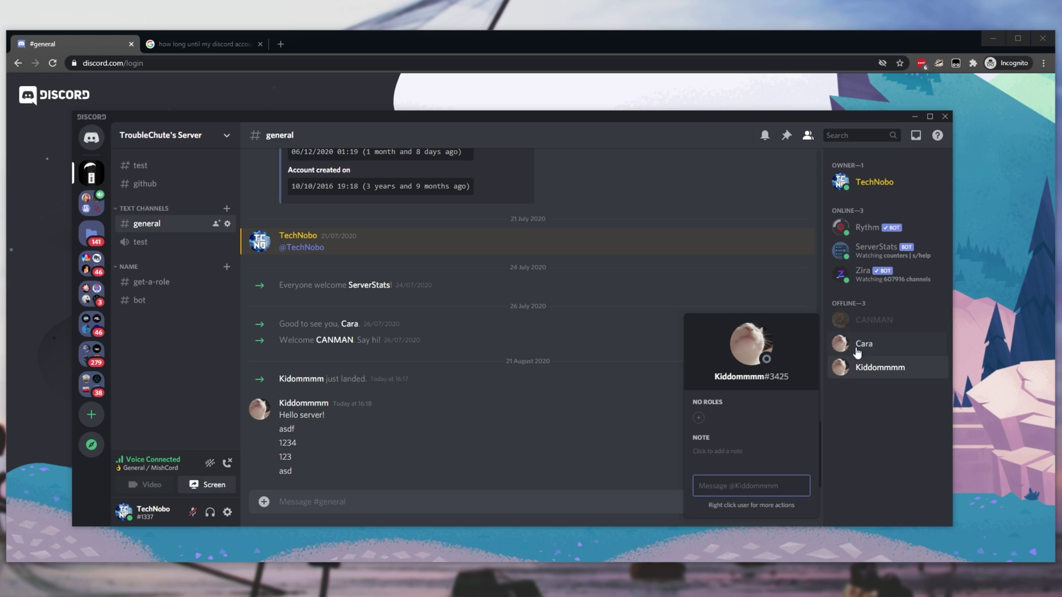
click(865, 370)
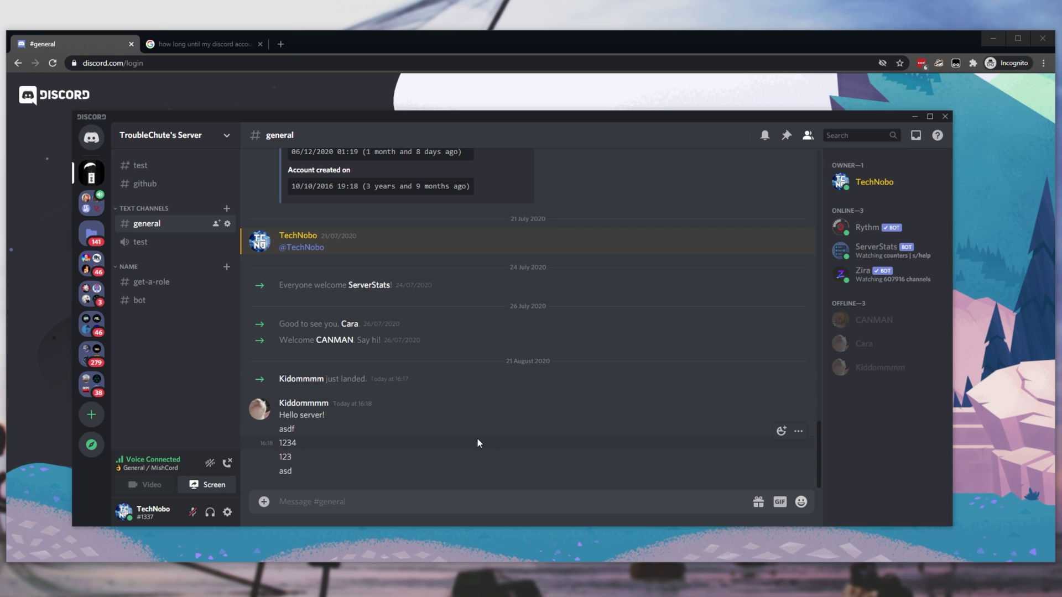
scroll(477, 437, up, 5)
scroll(477, 436, down, 5)
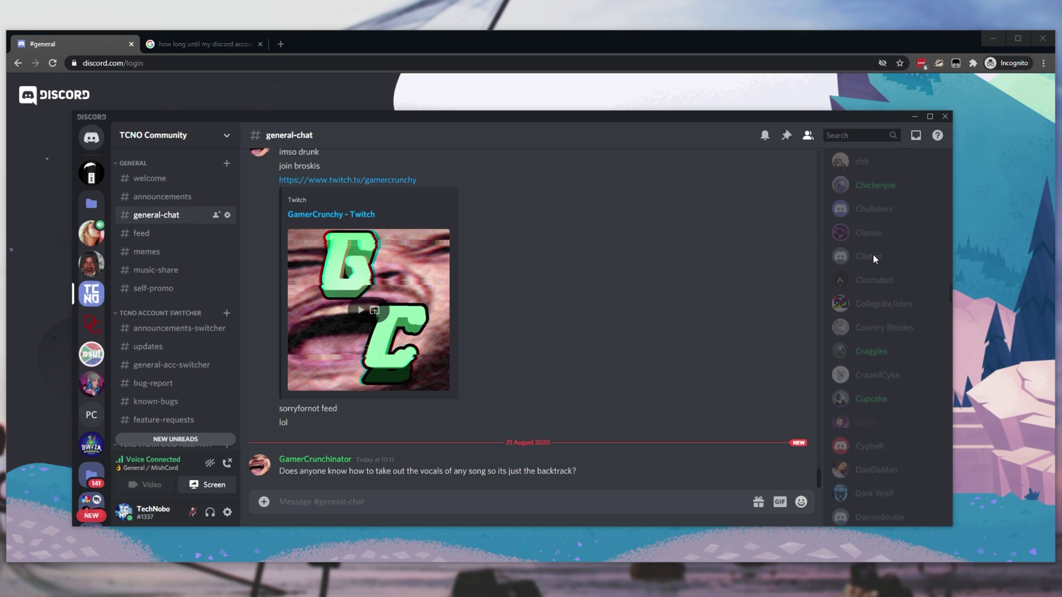
Step: Find the "Deleted Account" member in TCNO Community and check its profile, mutual servers and mutual friends
scroll(873, 254, down, 2)
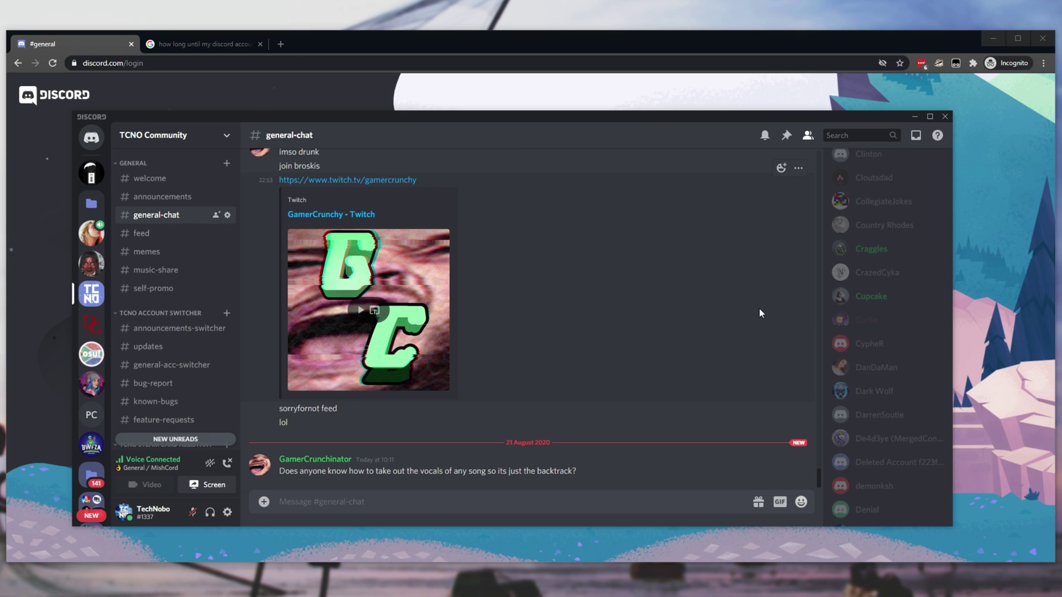
scroll(904, 208, down, 1)
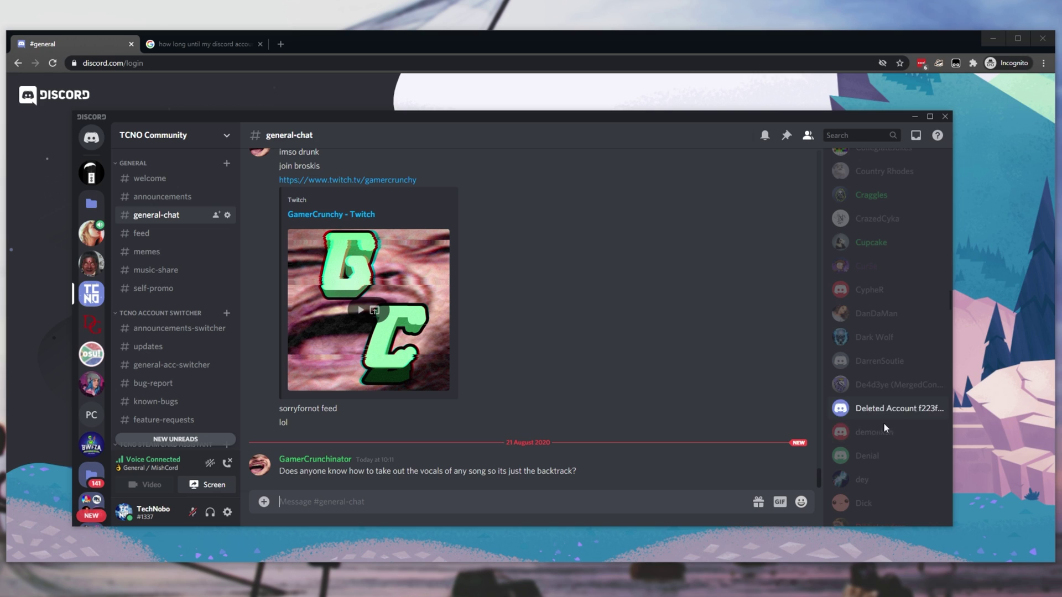
click(867, 411)
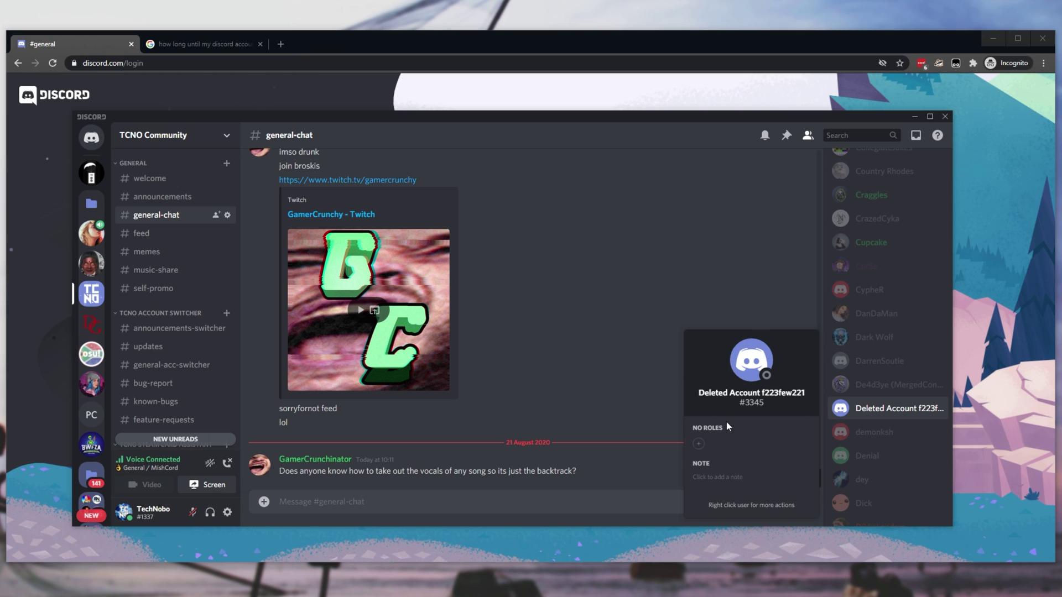
click(744, 360)
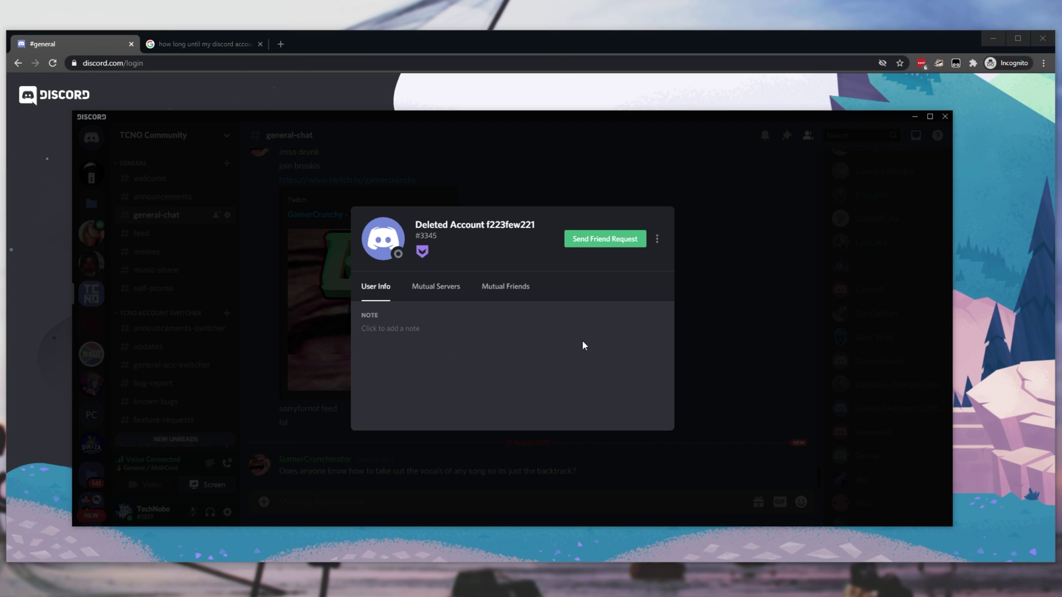
click(446, 287)
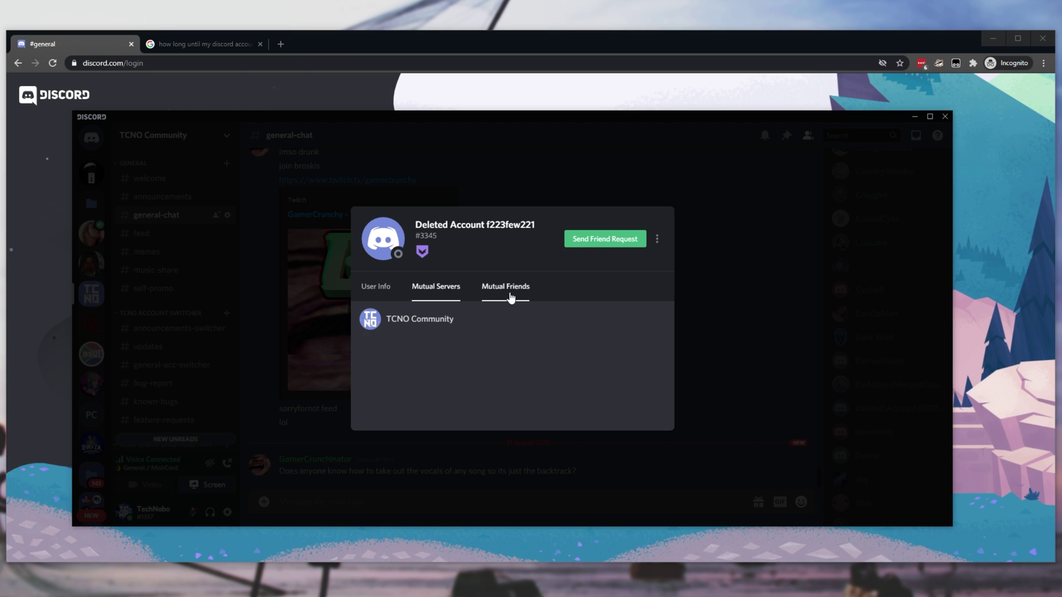
click(505, 287)
click(377, 287)
key(Escape)
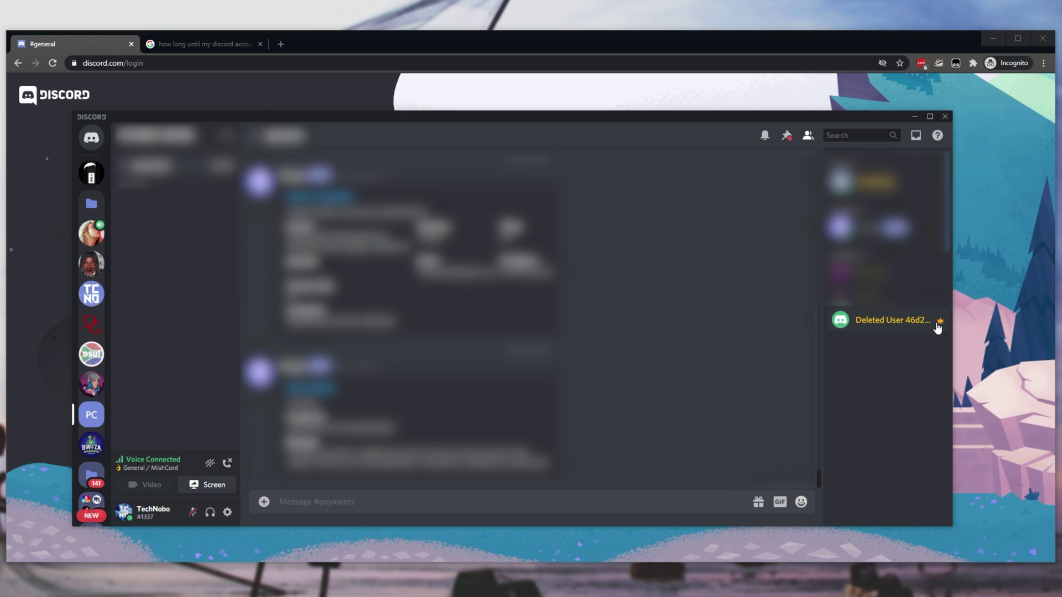
Step: View the full profile of the "Deleted User" member in the PC server and open a direct message conversation with it
click(884, 320)
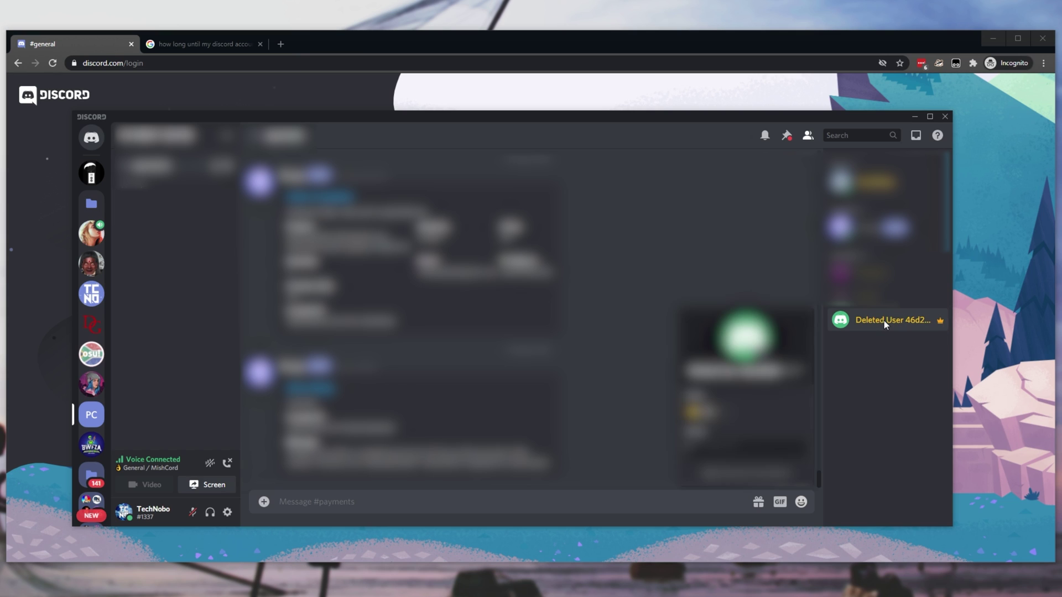
click(752, 335)
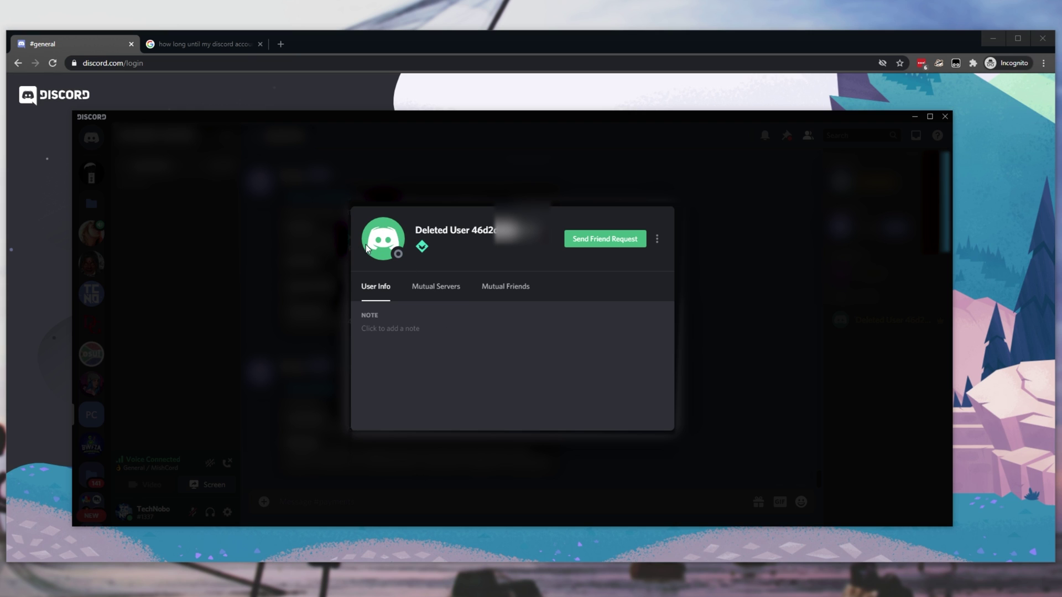
click(657, 239)
click(707, 270)
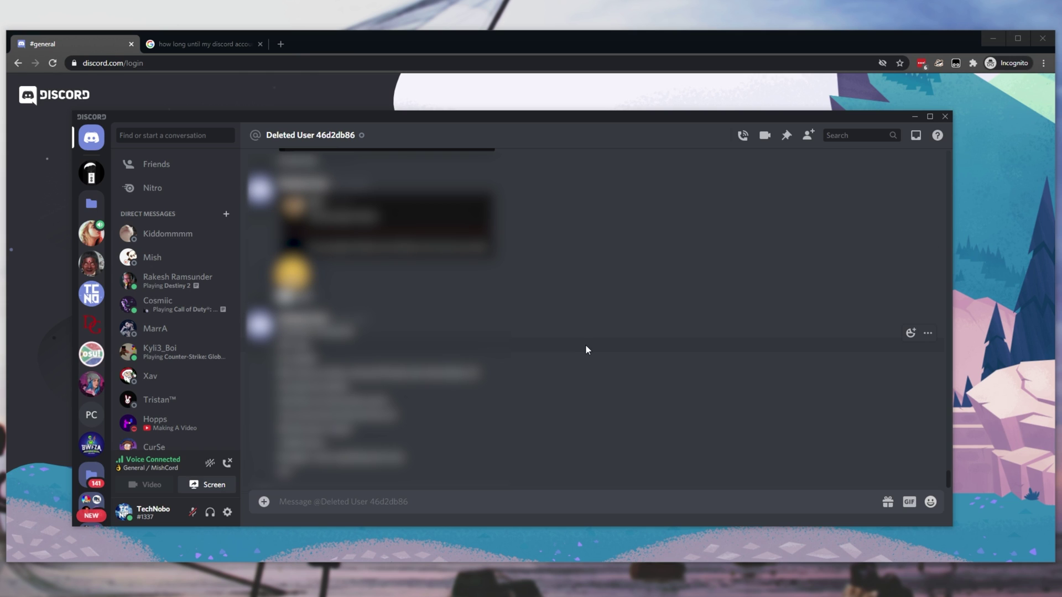
Step: Examine the older message history in the direct message conversation with the deleted user
scroll(166, 387, down, 5)
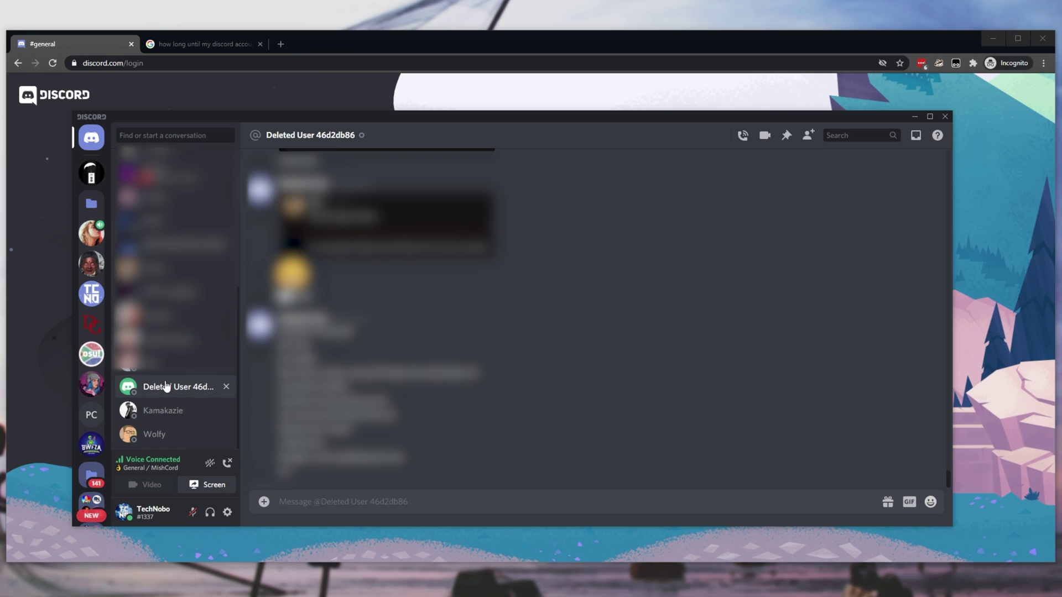
scroll(165, 332, up, 10)
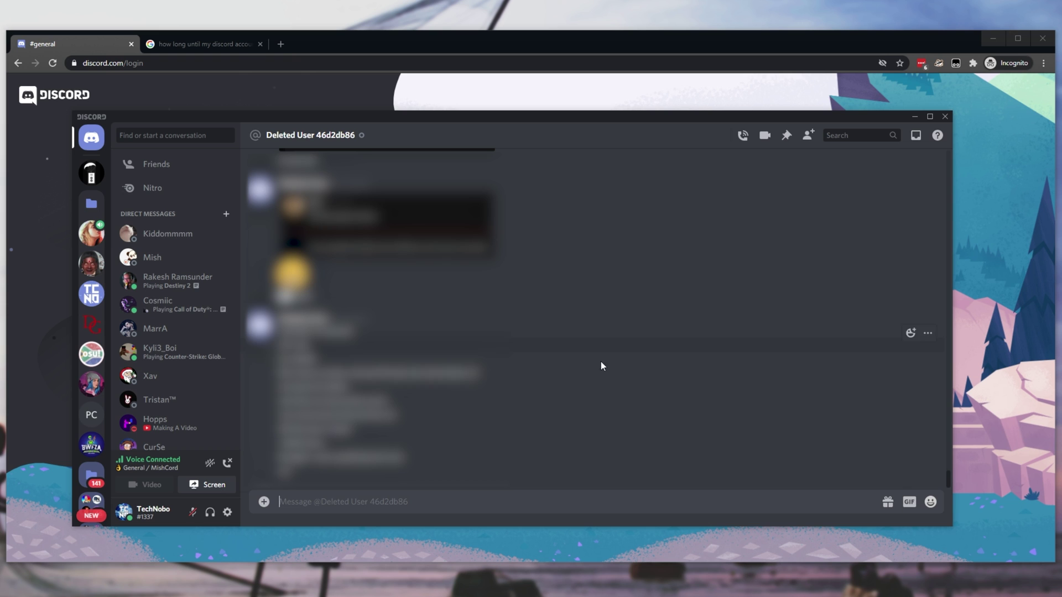
scroll(599, 365, up, 5)
scroll(626, 401, up, 10)
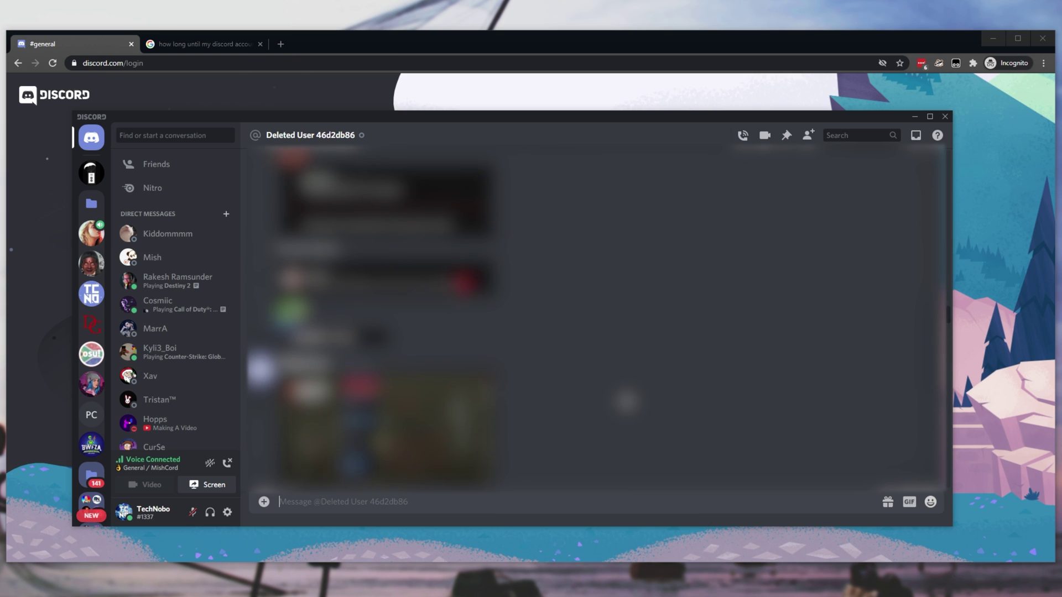
scroll(627, 401, down, 10)
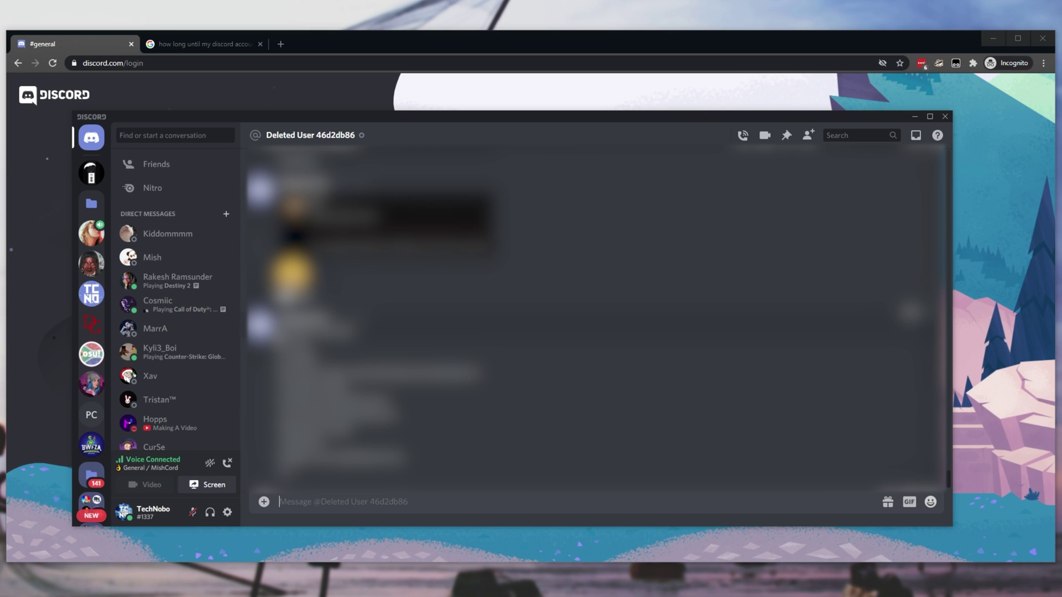
scroll(594, 318, up, 6)
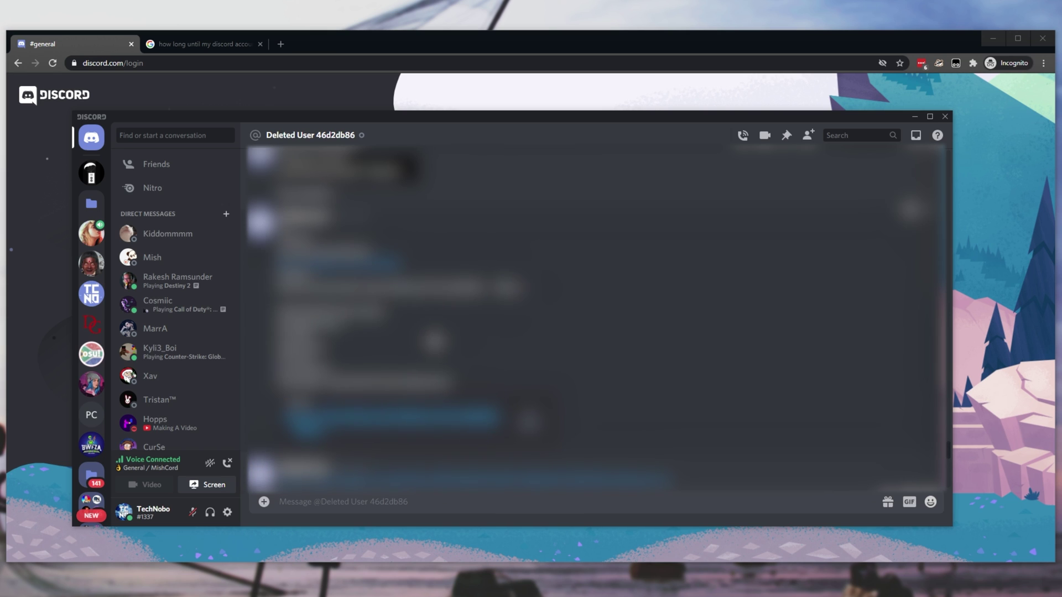
scroll(462, 342, up, 5)
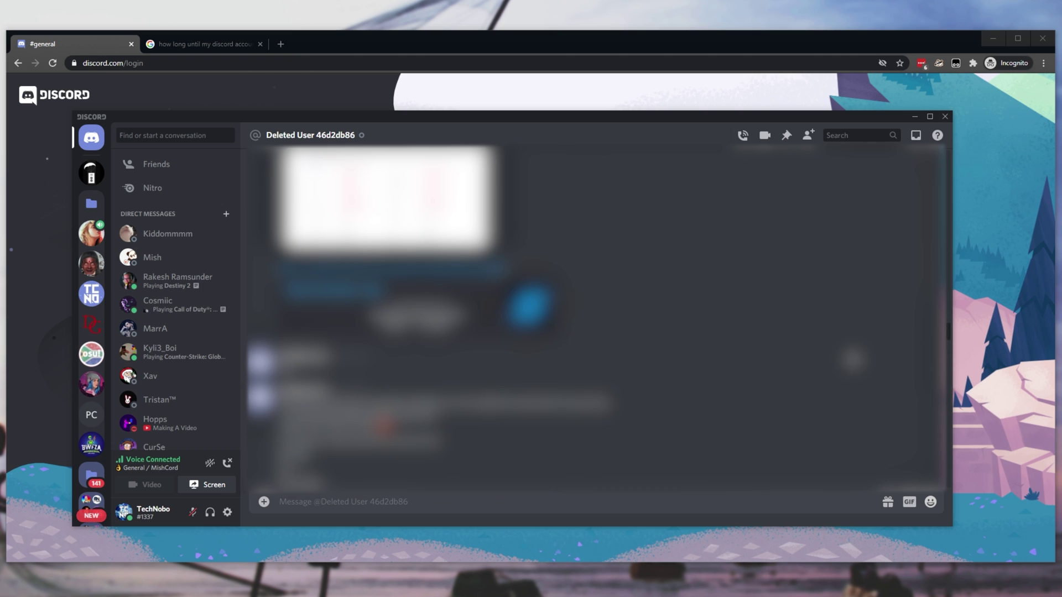
drag(952, 333, 959, 247)
scroll(953, 166, up, 8)
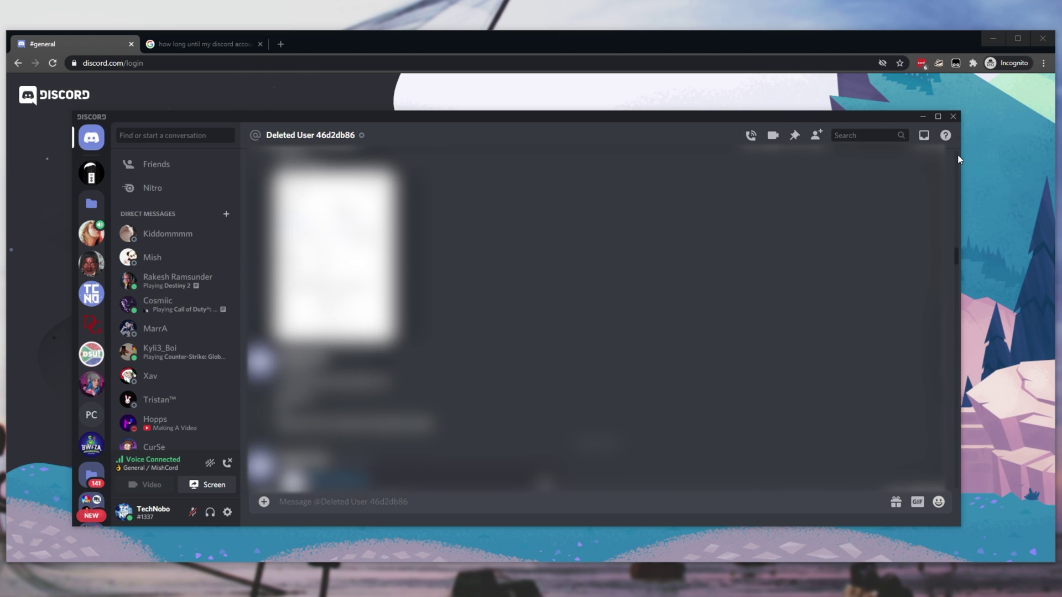
scroll(954, 166, up, 5)
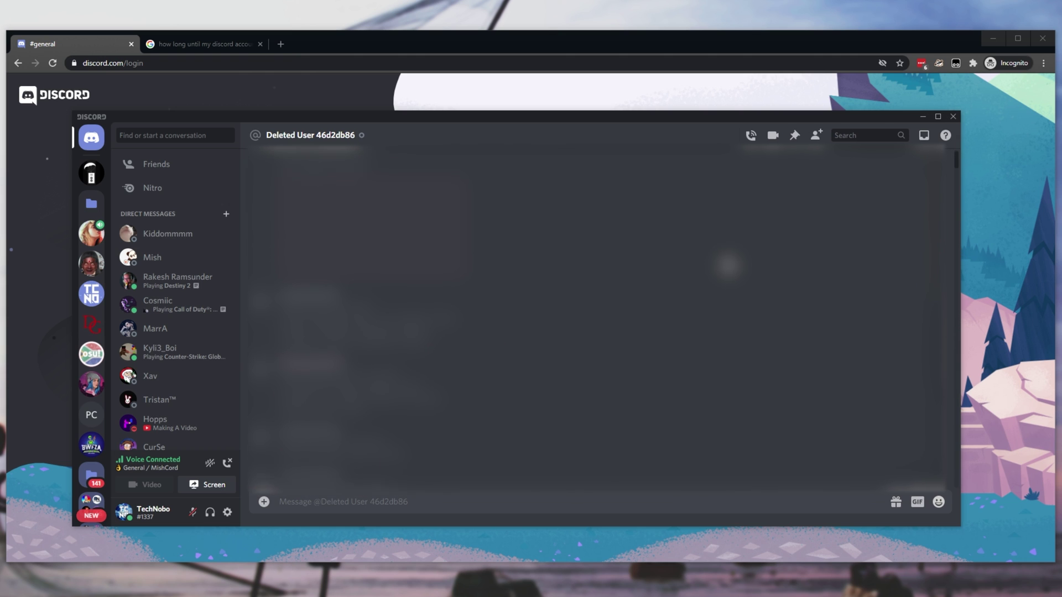
scroll(597, 310, up, 5)
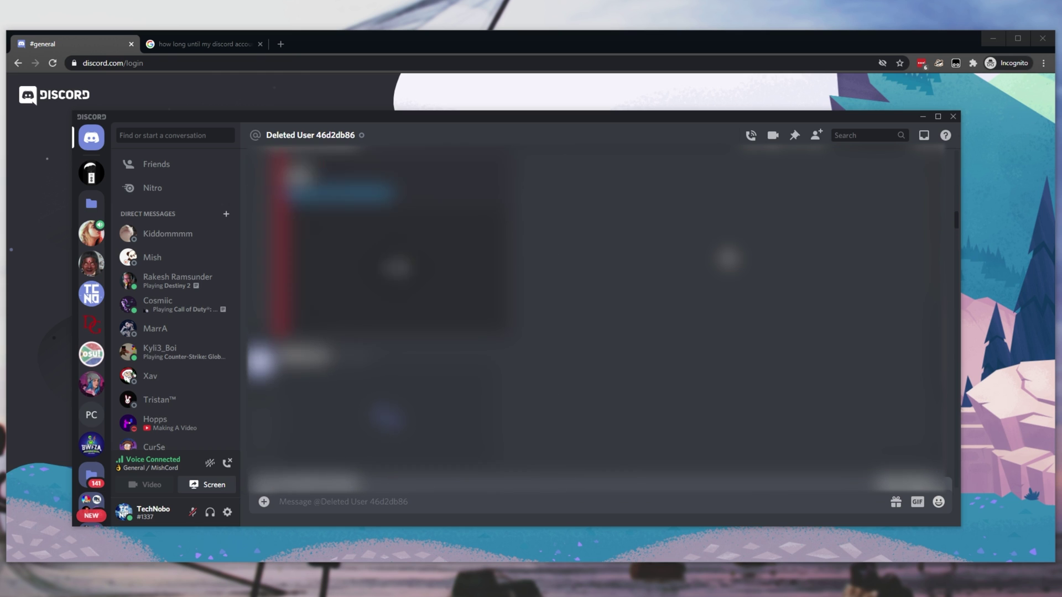
scroll(597, 310, up, 5)
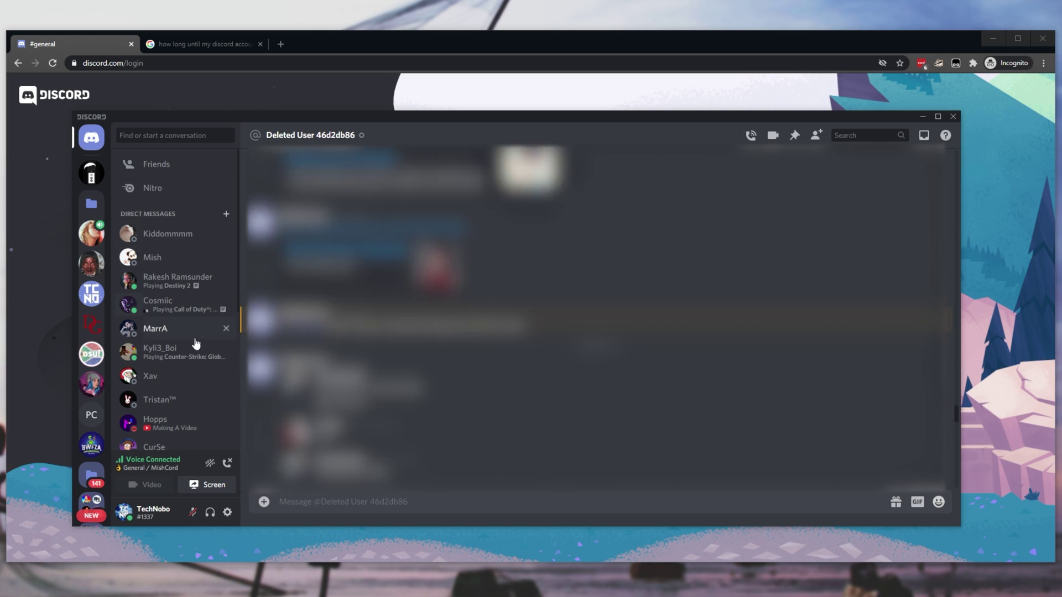
Step: Close the deleted user's conversation in the direct messages list
scroll(194, 343, down, 10)
click(226, 387)
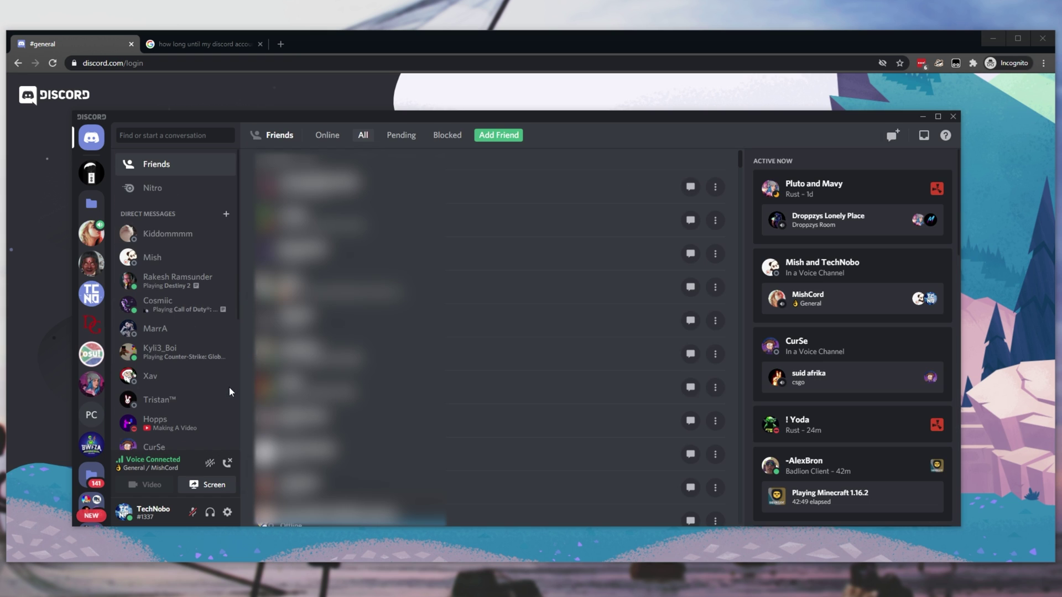
Step: Follow the login link in Discord's deletion email, log in with the saved credentials and restore the alternate account
click(1041, 45)
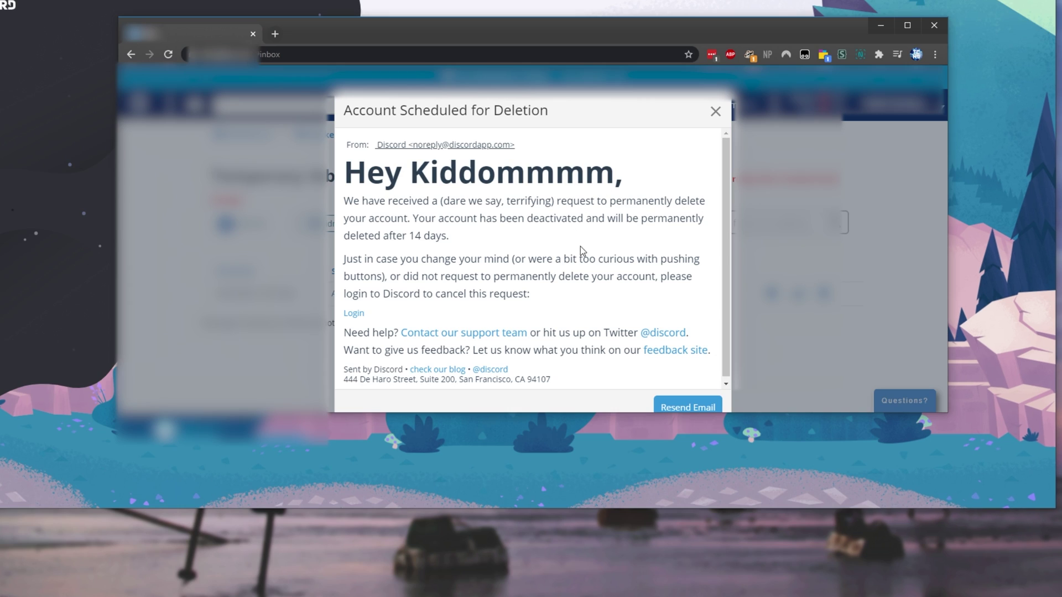
click(354, 315)
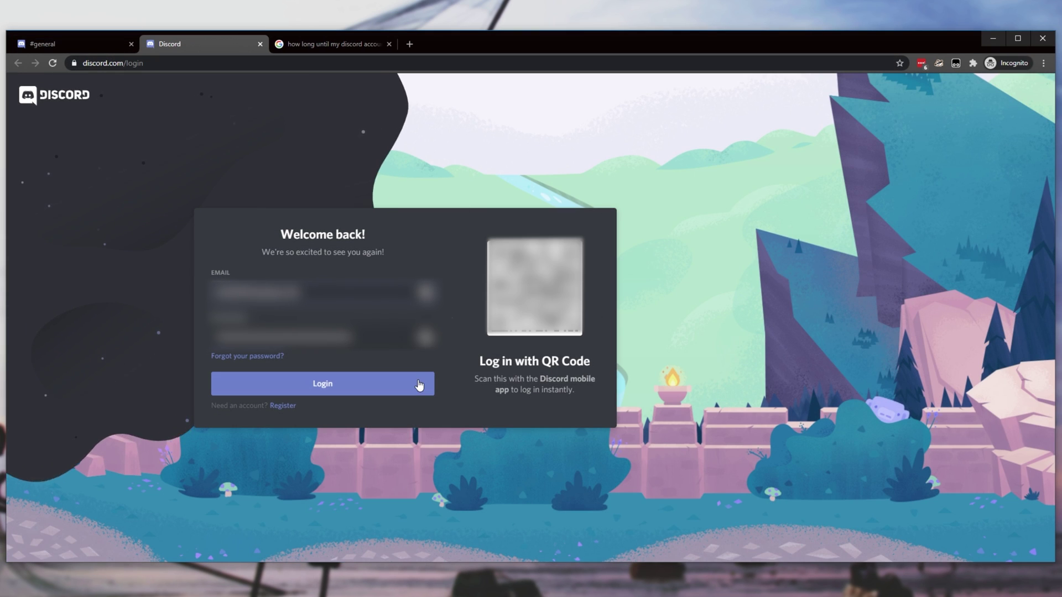
click(422, 381)
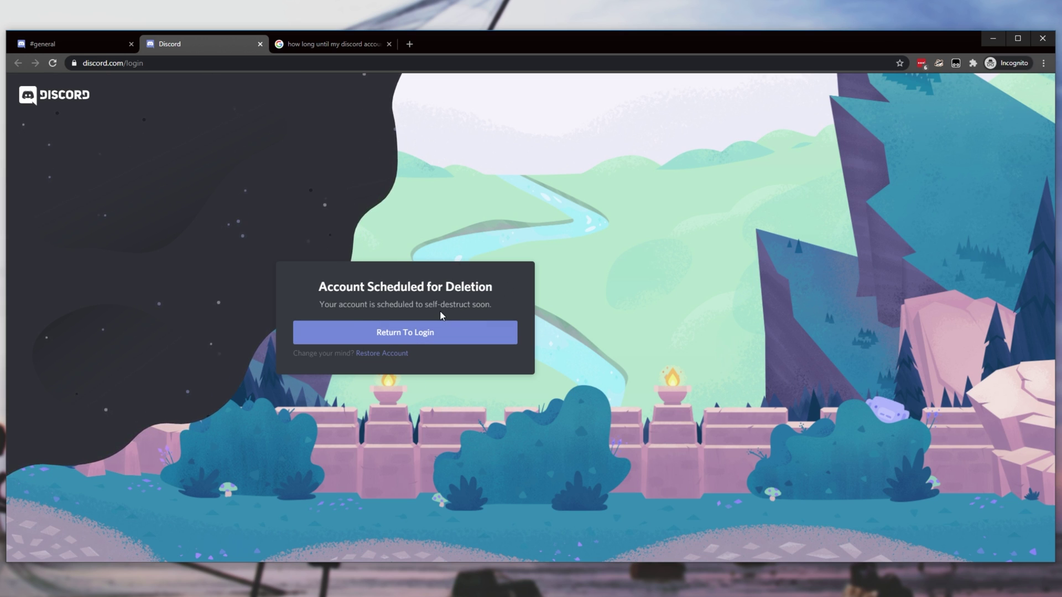
click(386, 354)
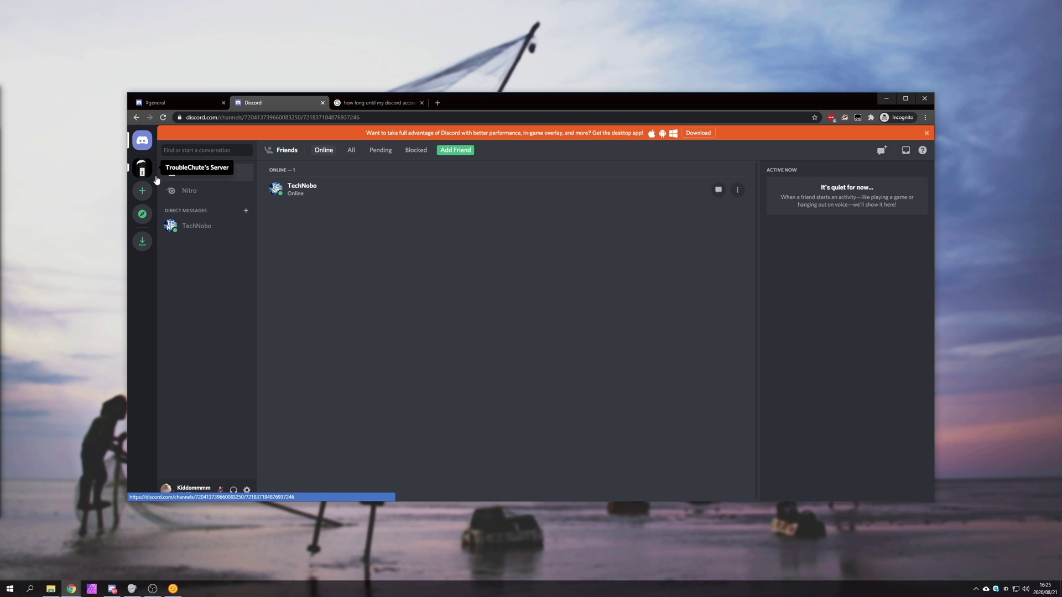
Step: View the general channel of TroubleChute's Server from the restored account, and minimize the browser window
click(25, 129)
click(202, 205)
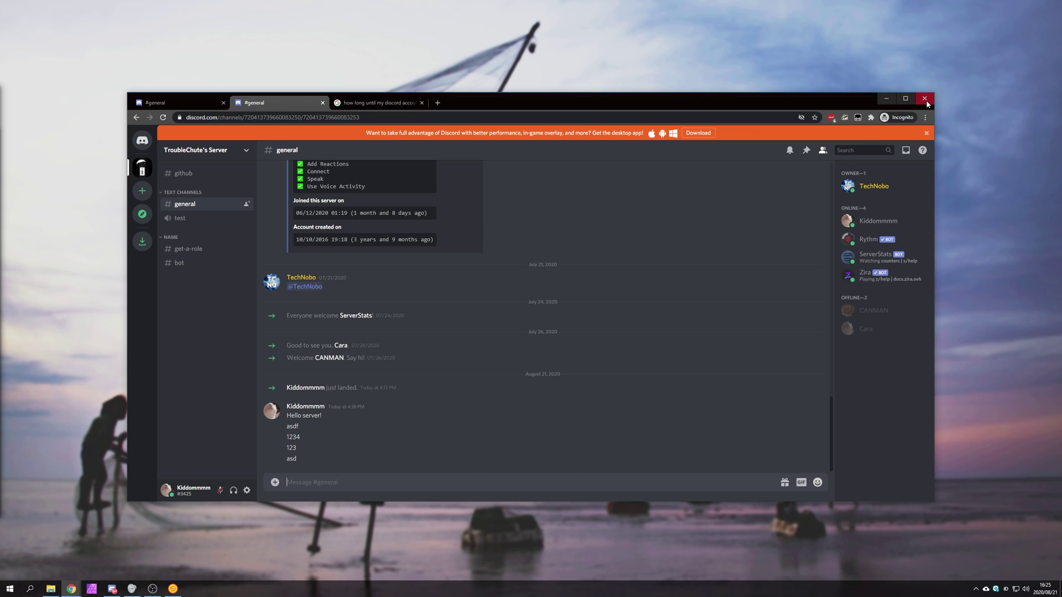
click(886, 100)
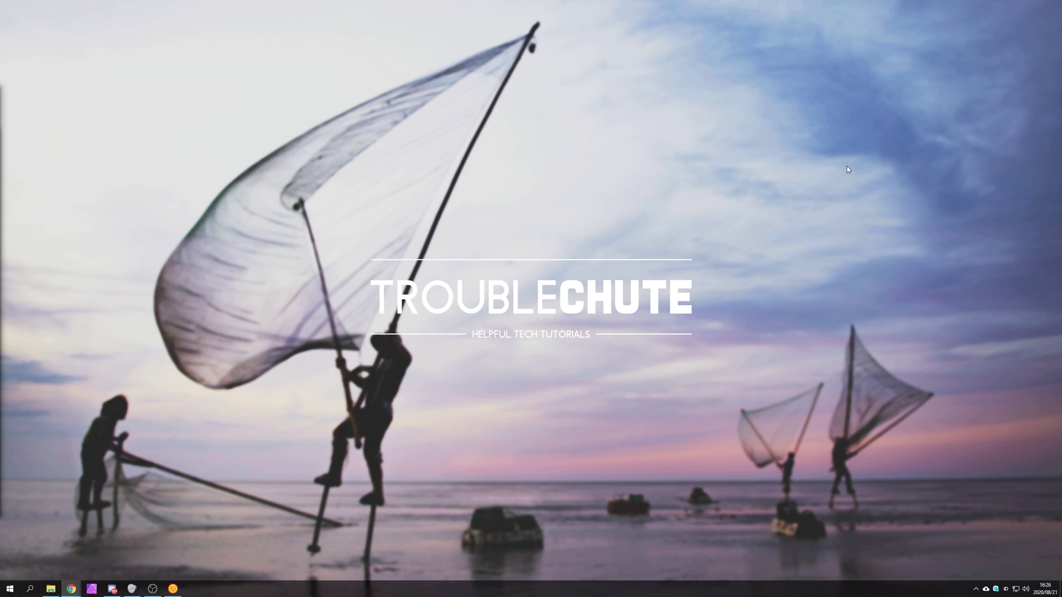